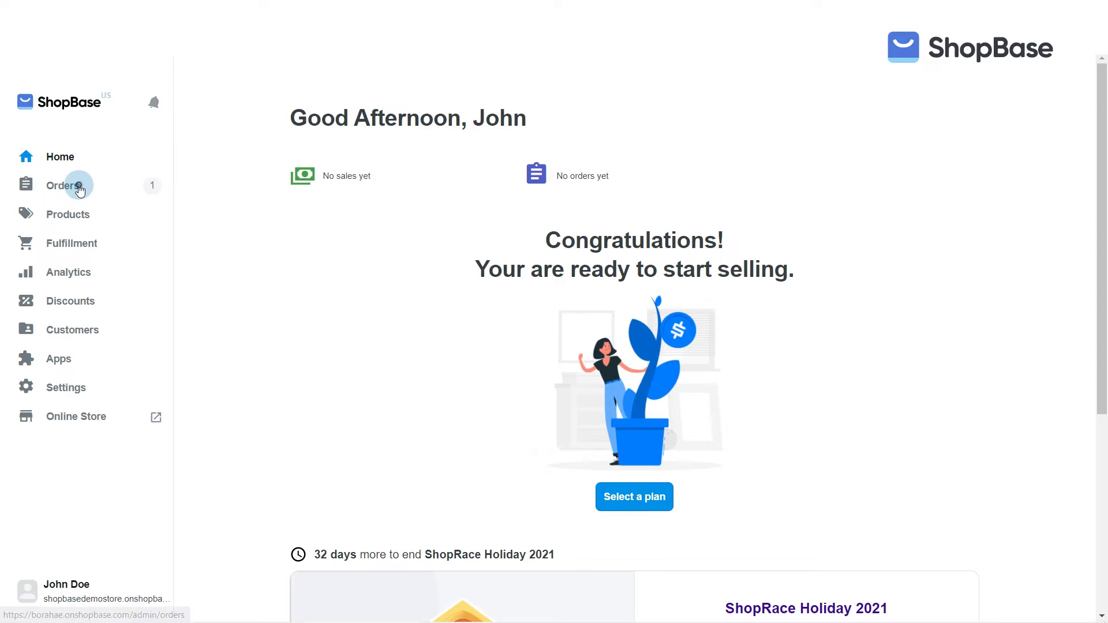
# - Preview the generated print file for the item in order #1026
pyautogui.click(79, 189)
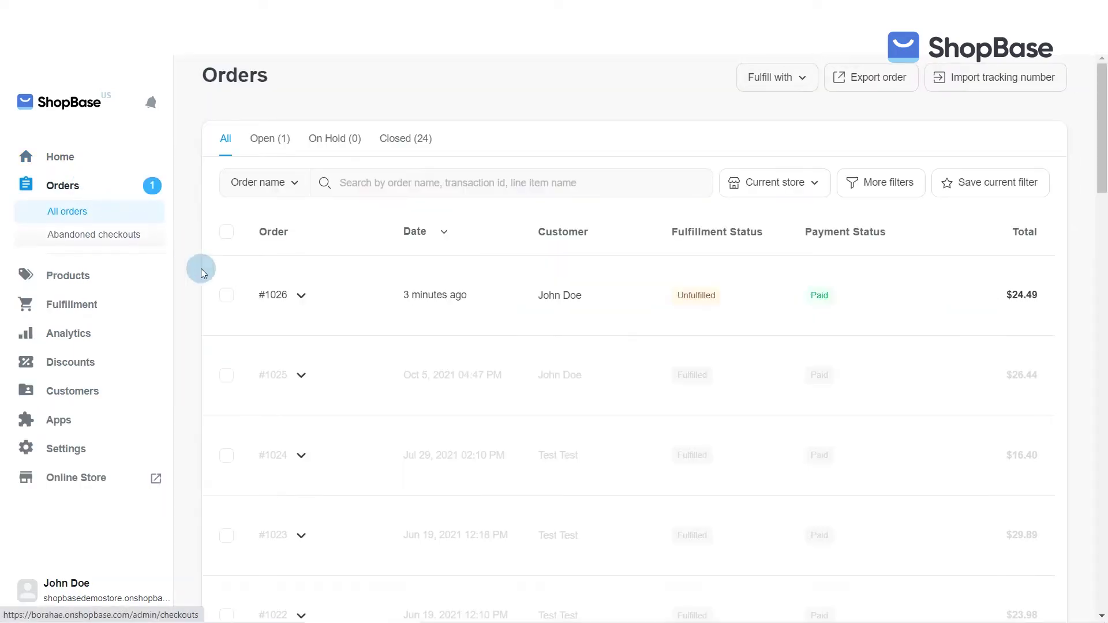
pyautogui.click(273, 296)
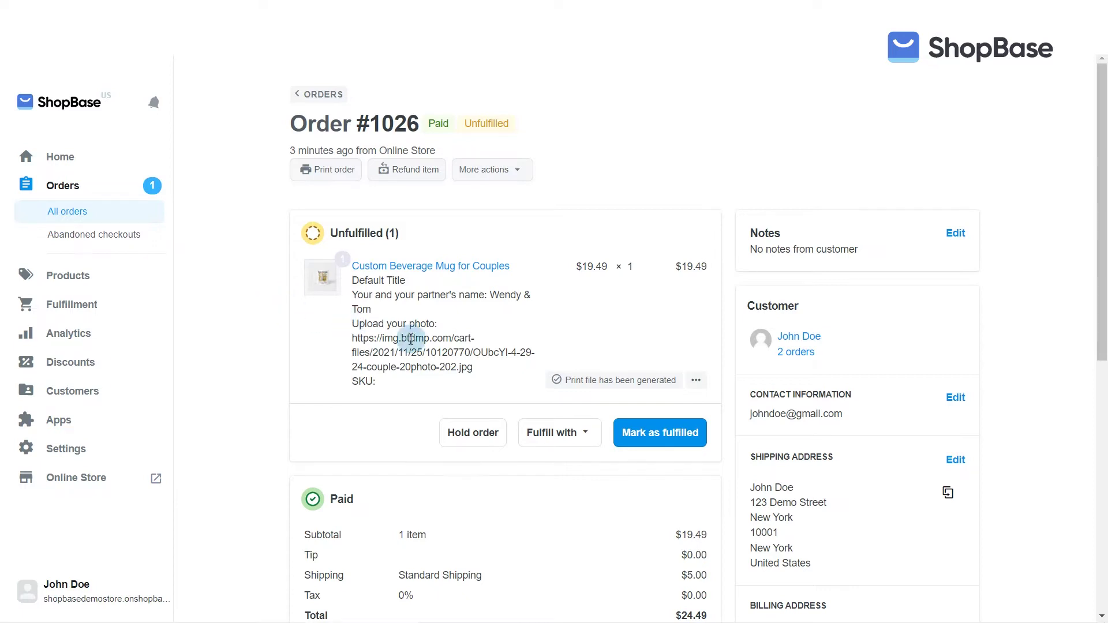
pyautogui.click(694, 384)
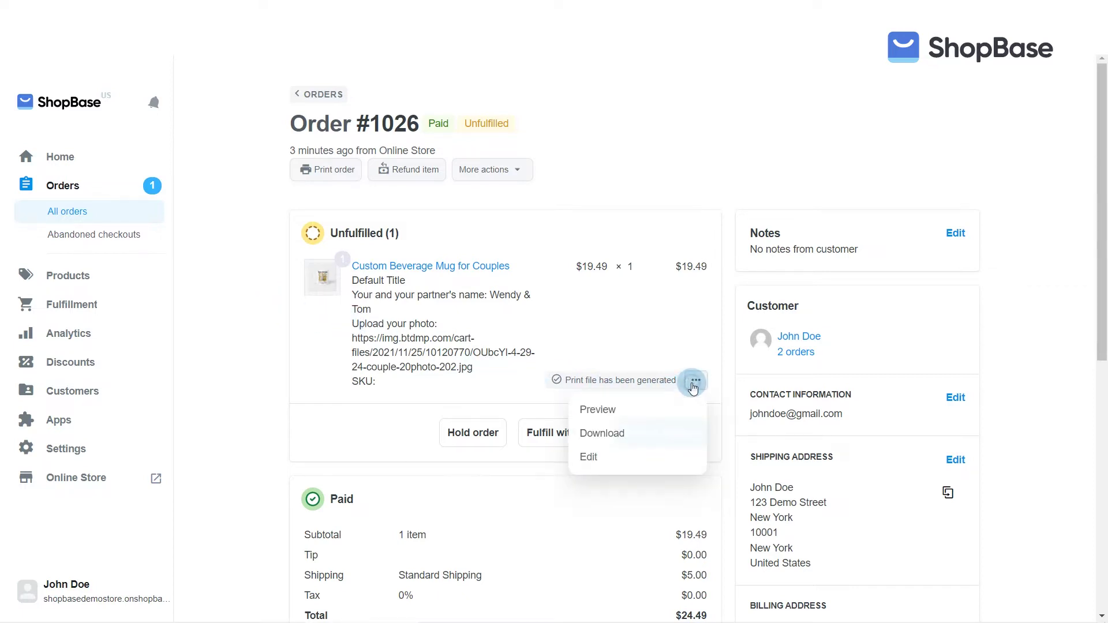
pyautogui.click(617, 415)
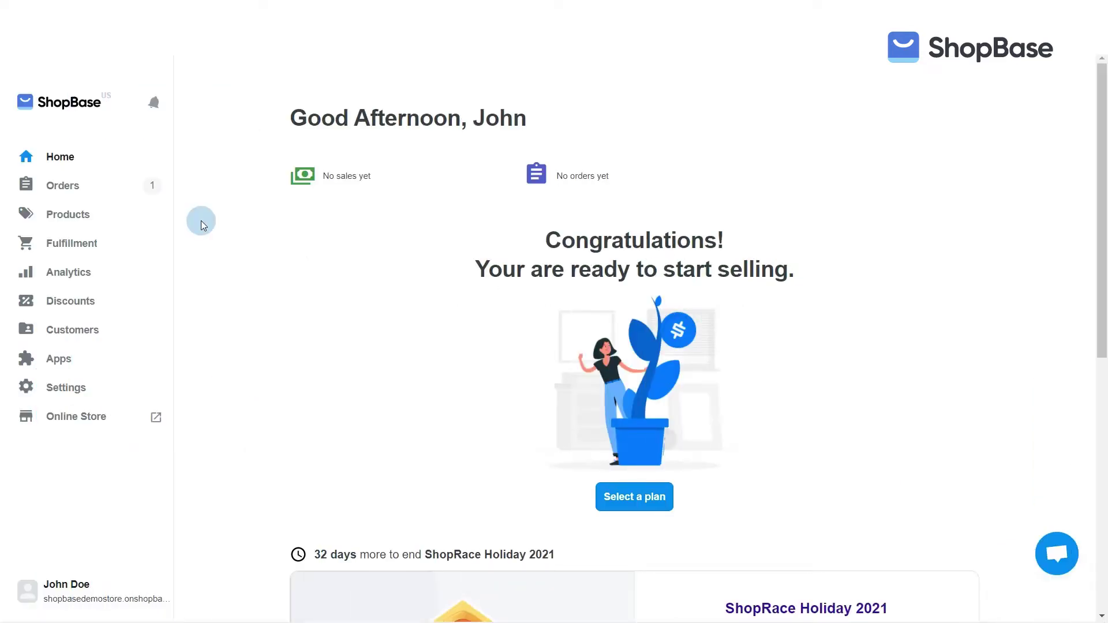
# - Open Custom Beverage Mug for Couples and start a print file from its Personalization section
pyautogui.click(107, 220)
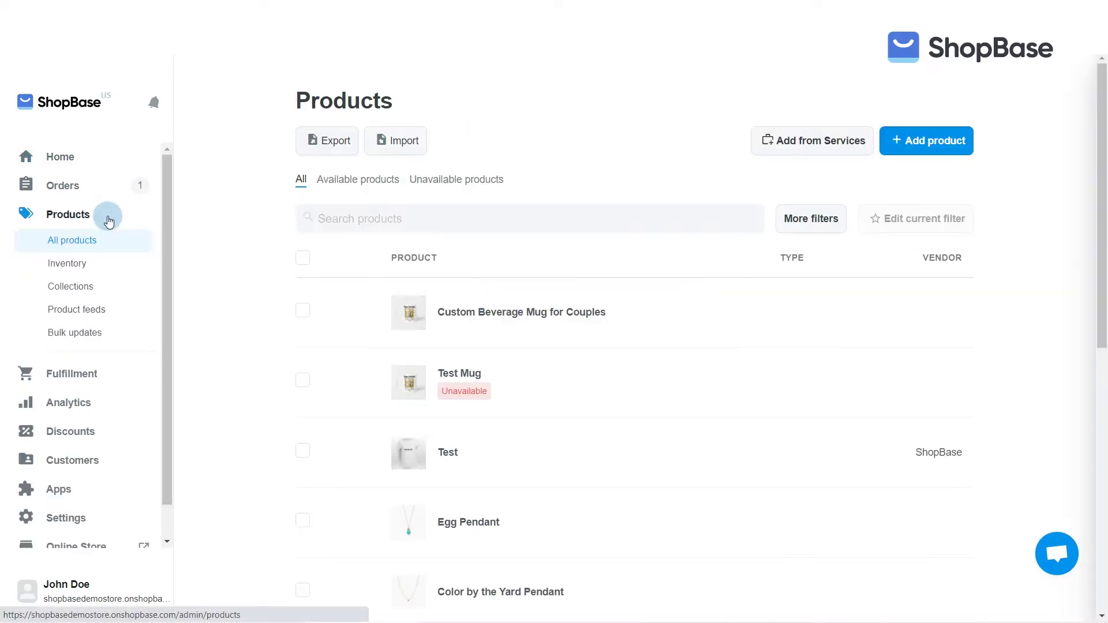
pyautogui.click(474, 316)
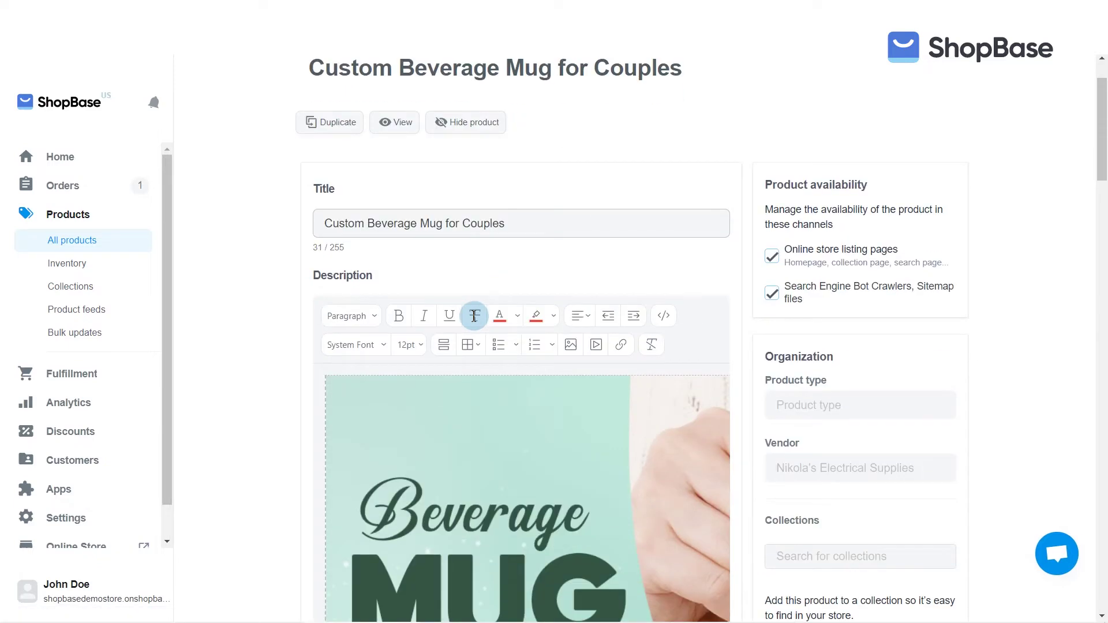
pyautogui.scroll(-7, 474, 316)
pyautogui.scroll(-20, 473, 317)
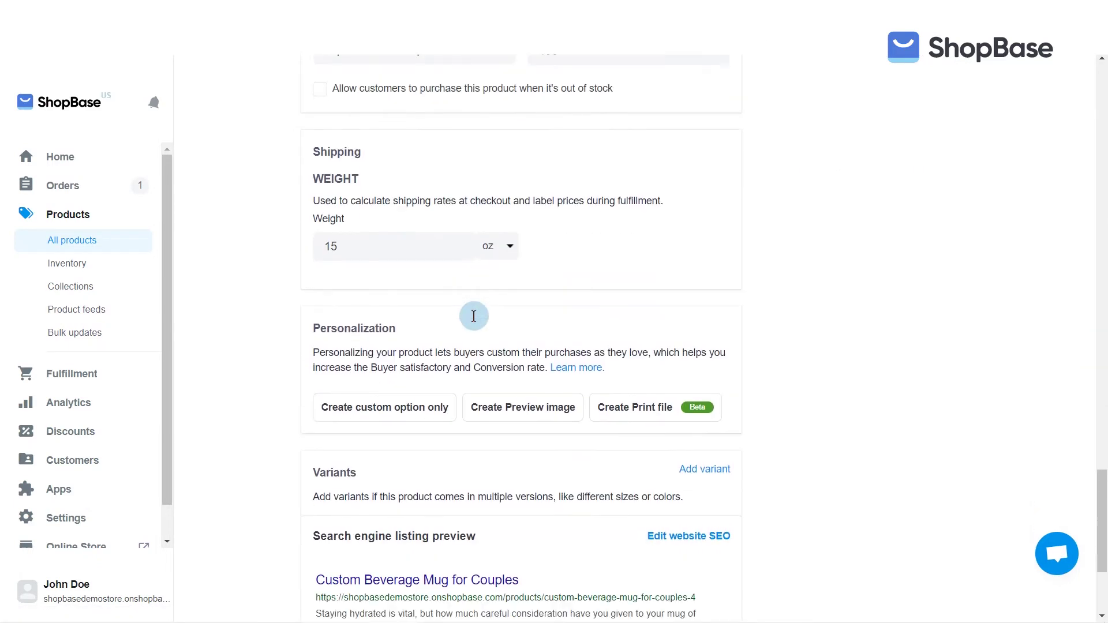
pyautogui.click(654, 367)
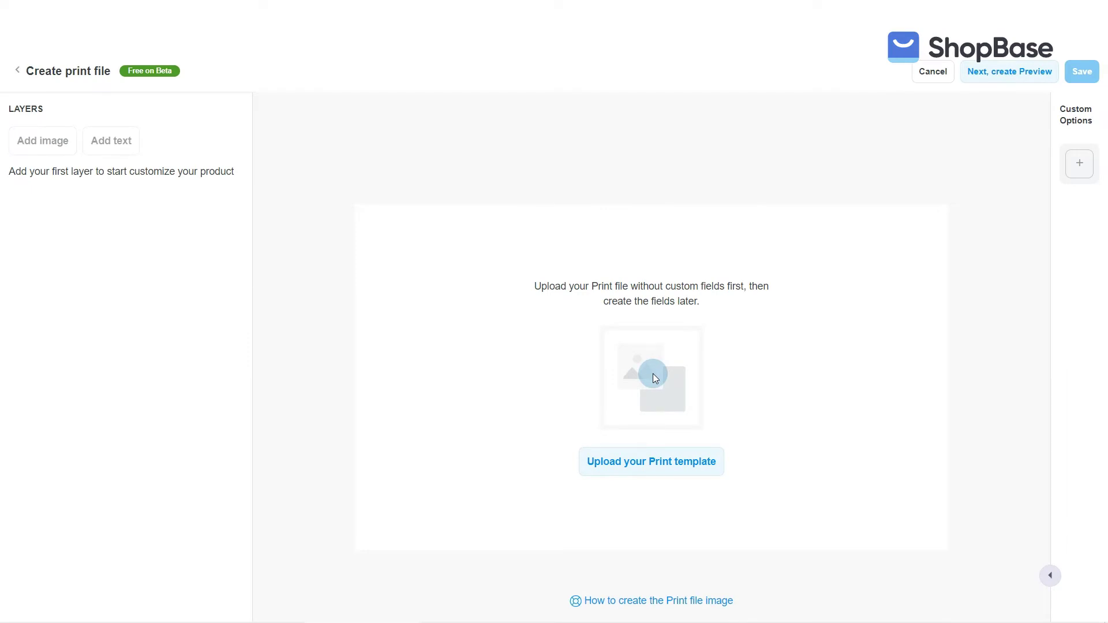
# - Upload Raw print file image.png as the mug's 'Happy Marriage' print template
pyautogui.click(641, 462)
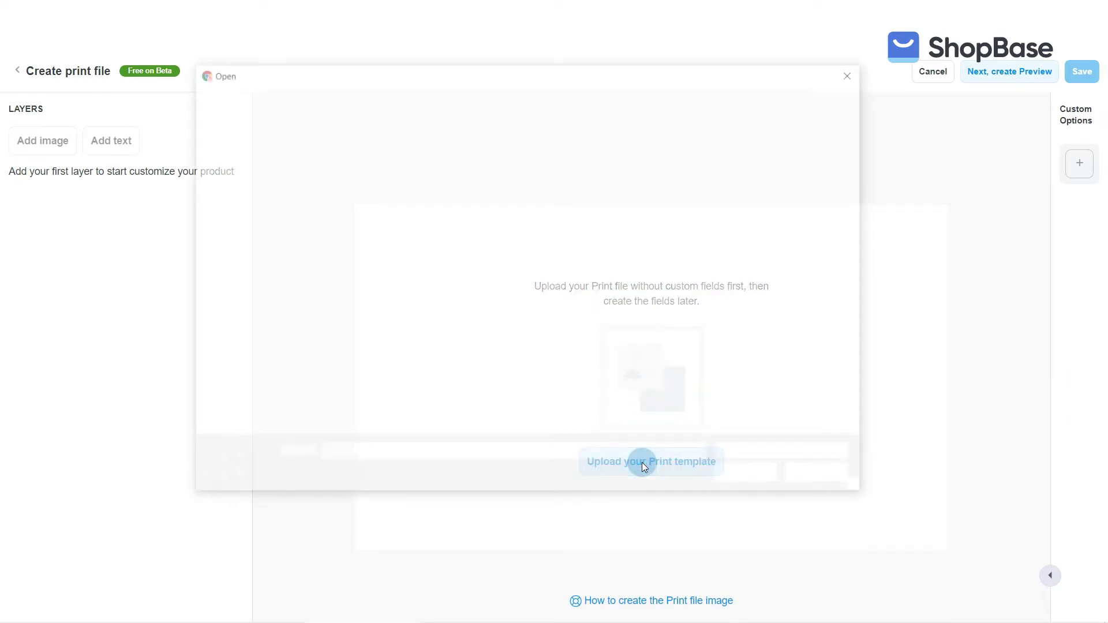
pyautogui.click(588, 199)
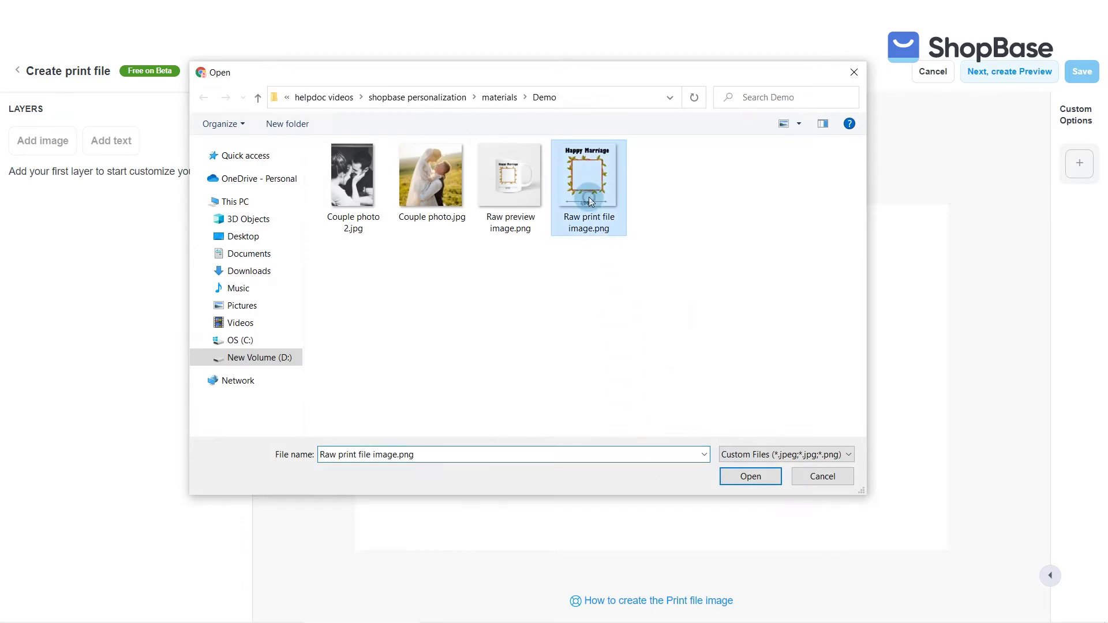
pyautogui.click(744, 474)
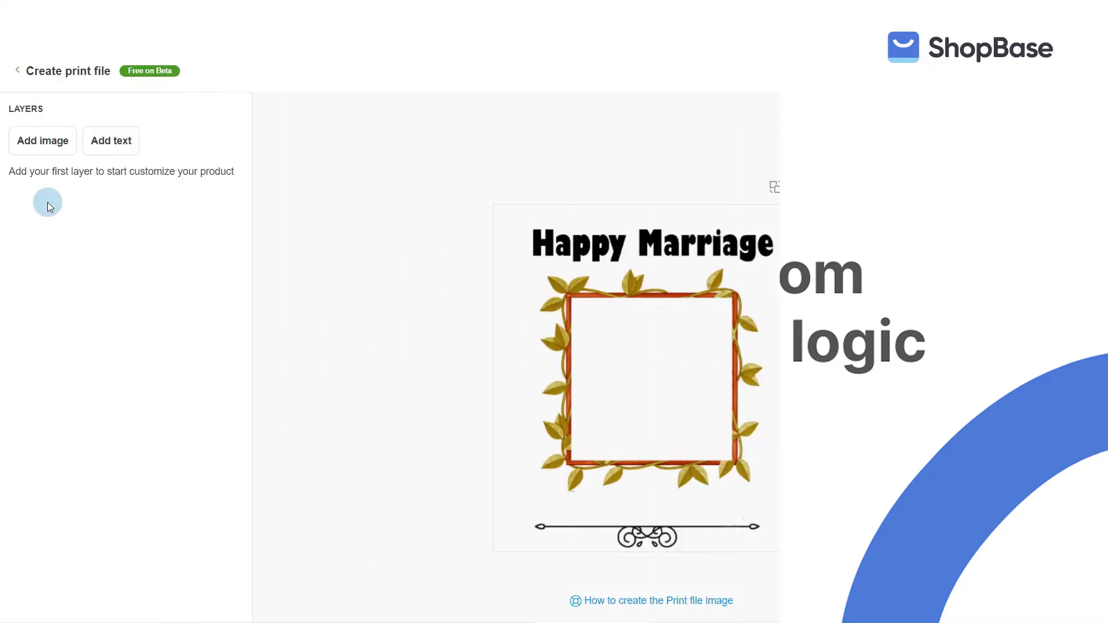
# - Add Couple photo.jpg as a new image layer on the print file
pyautogui.click(25, 157)
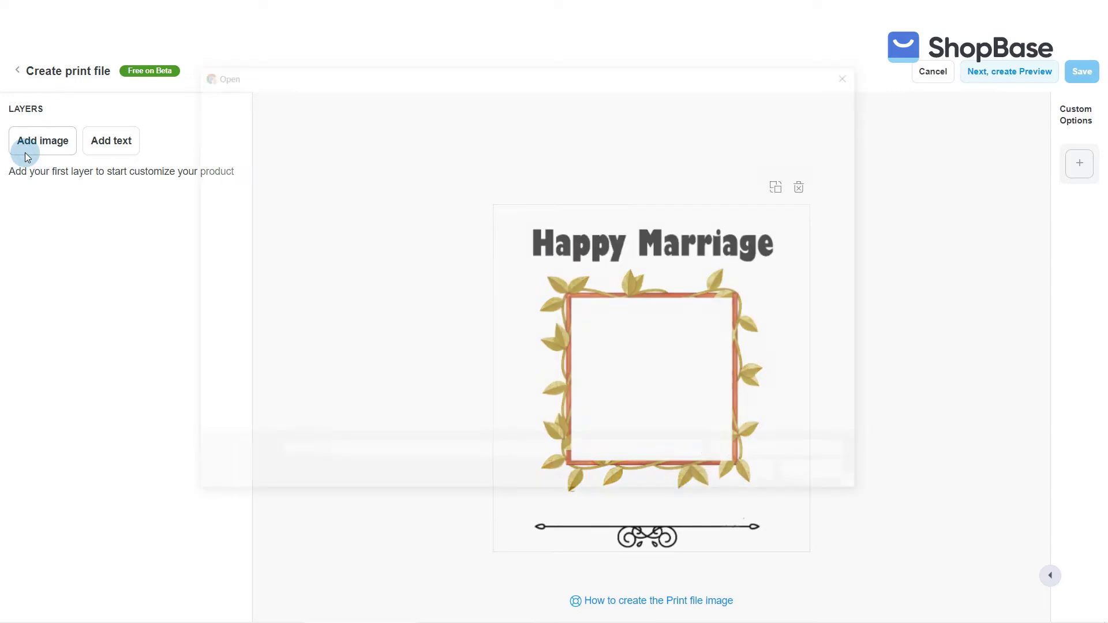
pyautogui.click(428, 192)
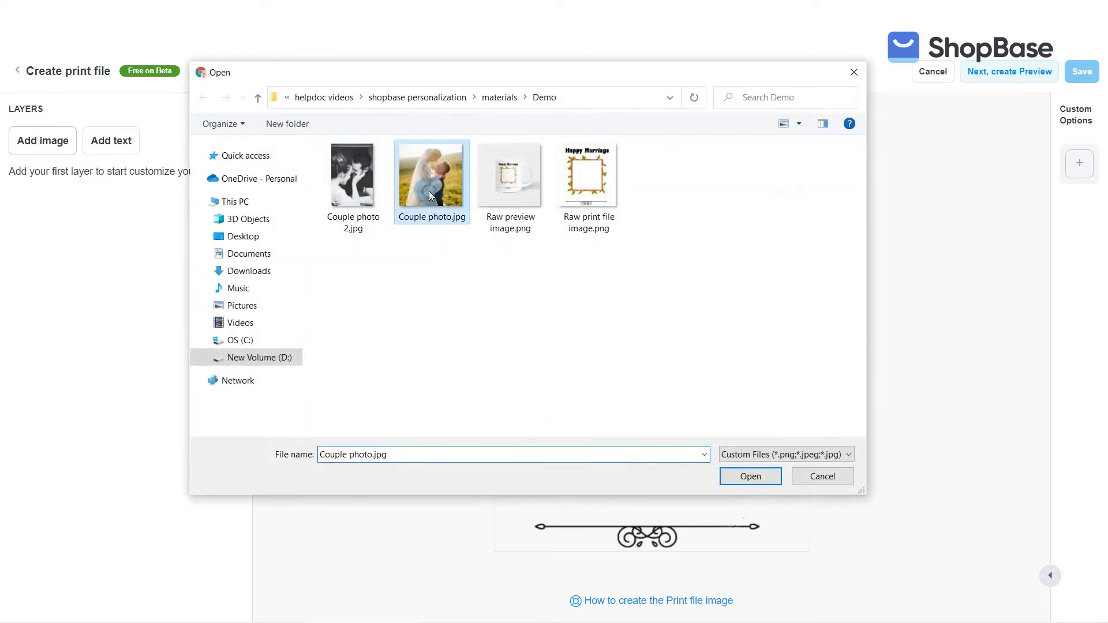
pyautogui.click(743, 473)
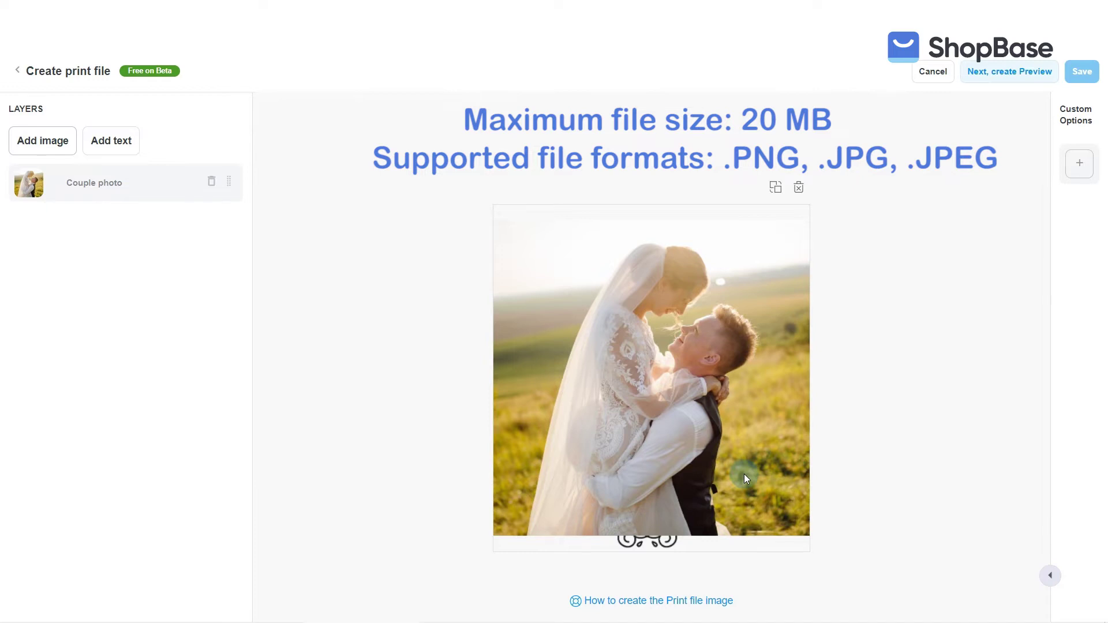
# - Shrink the couple photo to about 233x233 px and centre it inside the leafy frame
pyautogui.click(94, 184)
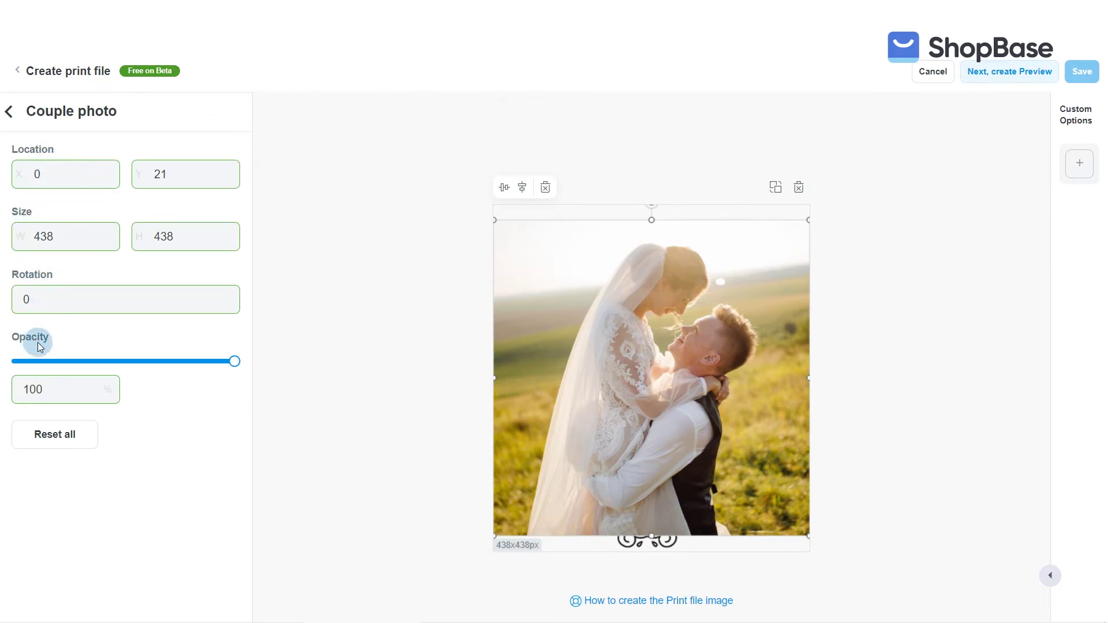
pyautogui.moveTo(494, 220); pyautogui.dragTo(603, 330)
pyautogui.click(500, 189)
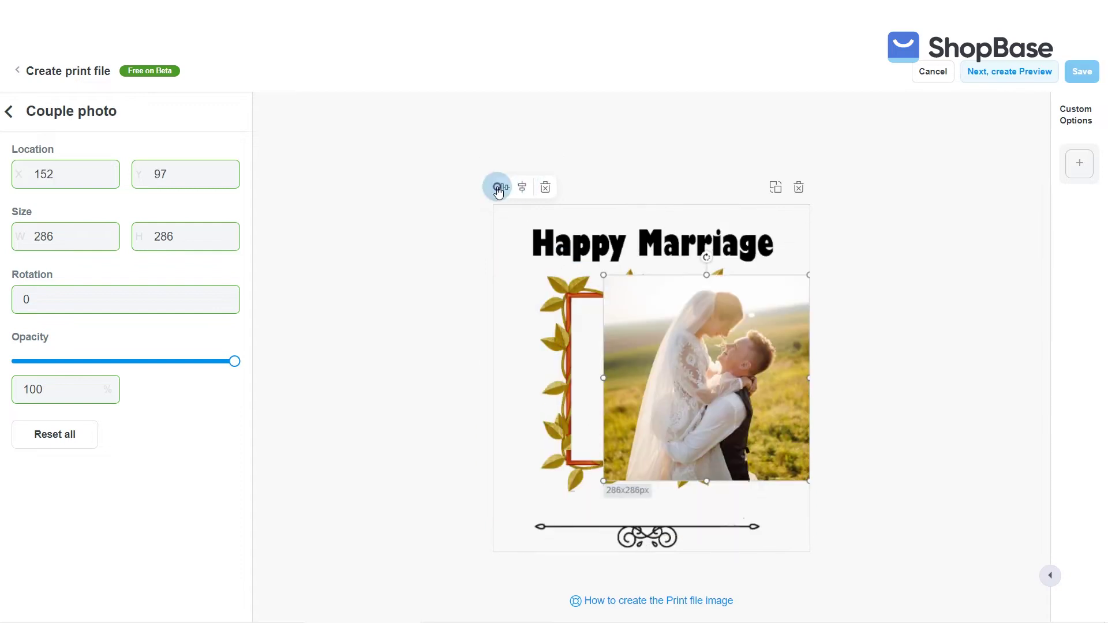
pyautogui.click(499, 188)
pyautogui.moveTo(549, 274); pyautogui.dragTo(585, 312)
pyautogui.click(504, 188)
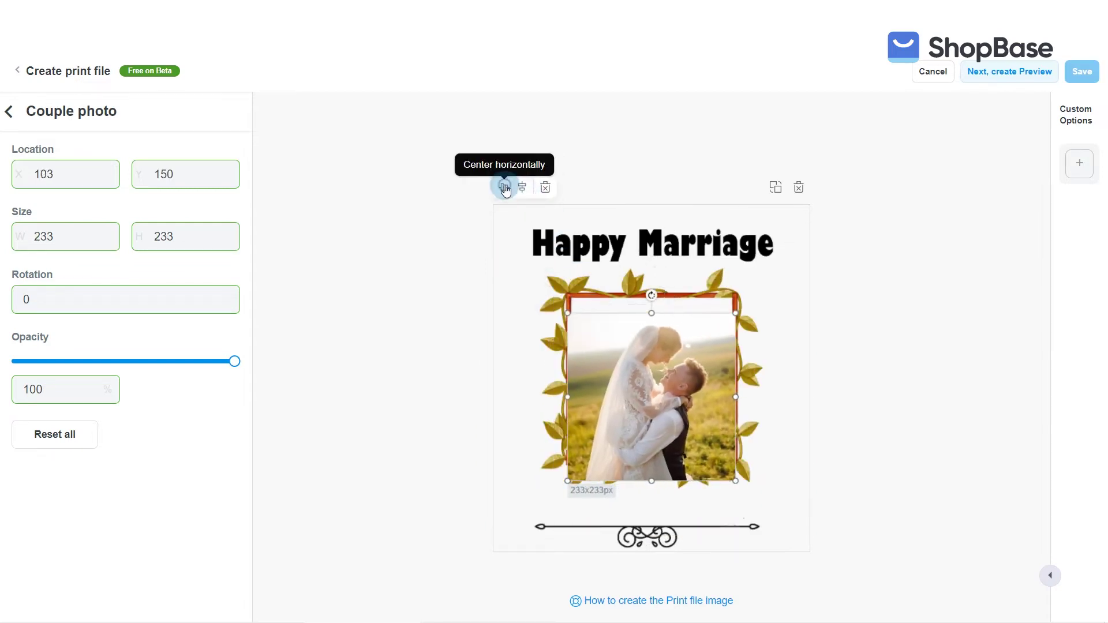
pyautogui.click(522, 187)
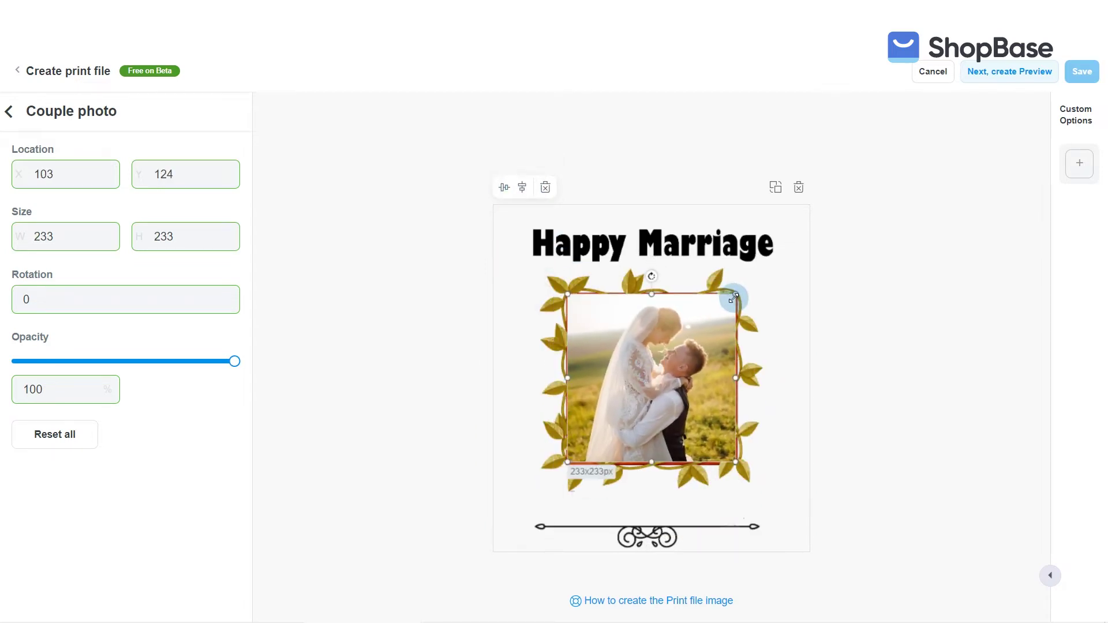
pyautogui.moveTo(734, 297); pyautogui.dragTo(731, 301)
pyautogui.click(522, 187)
pyautogui.click(504, 187)
pyautogui.click(10, 111)
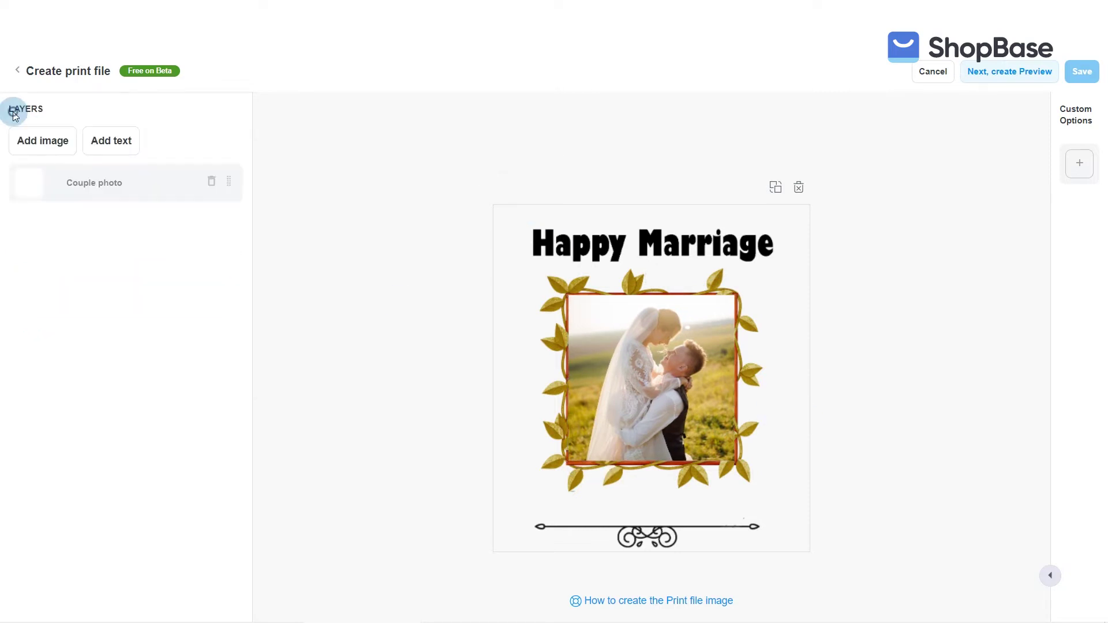
# - Add a 'Will & Mary' text layer and drag it onto the ornament line below the frame
pyautogui.click(109, 147)
pyautogui.click(133, 186)
pyautogui.click(114, 173)
pyautogui.write('Will & Mar')
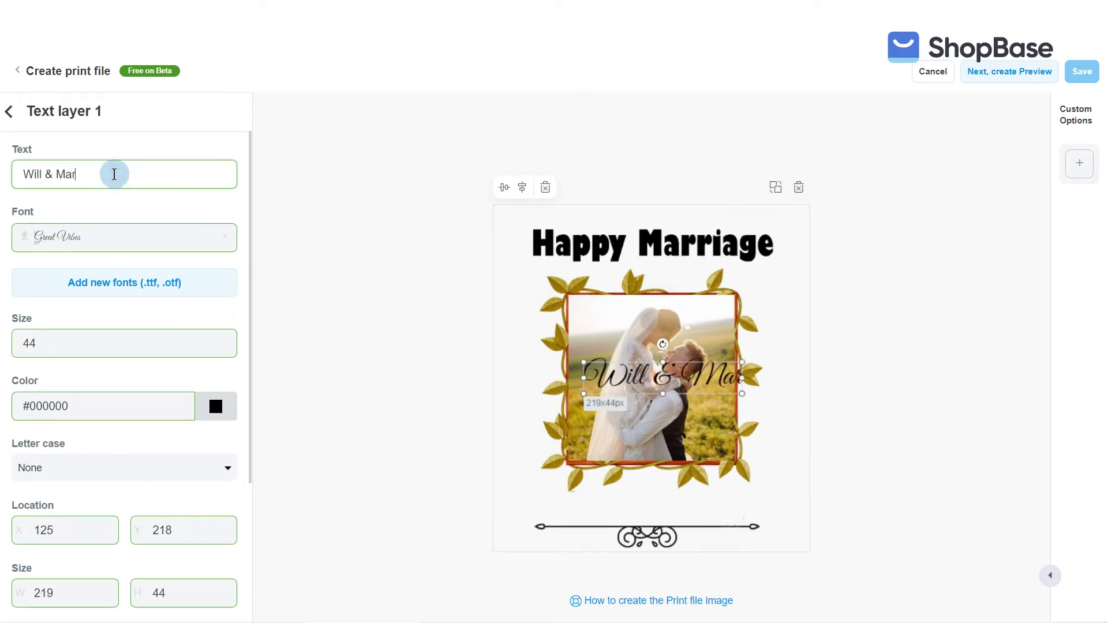
pyautogui.write('y')
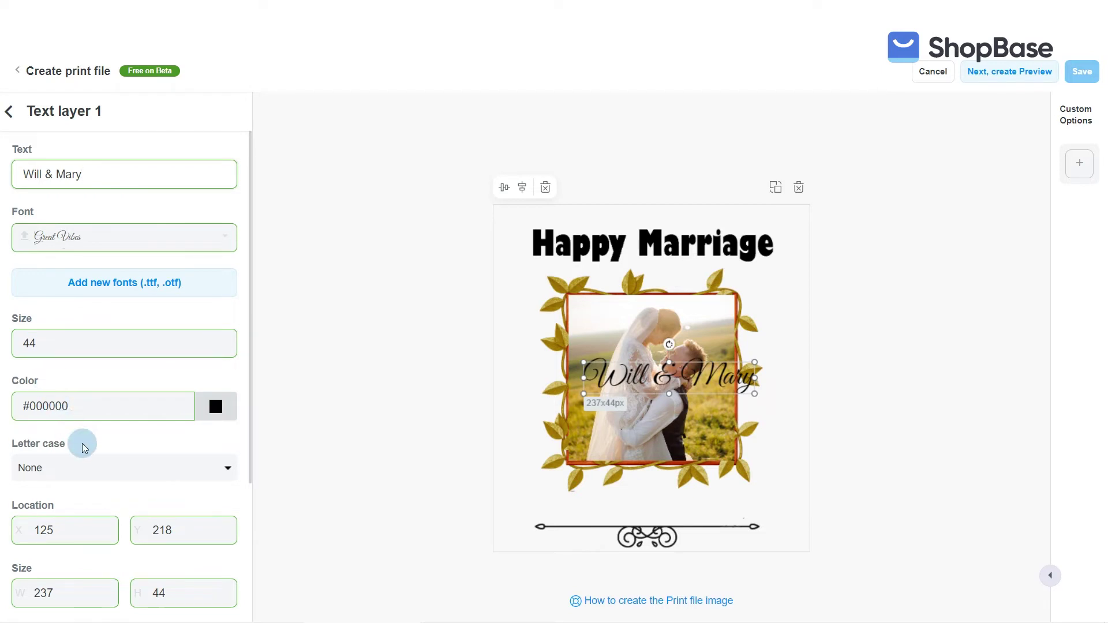
pyautogui.scroll(-3, 81, 443)
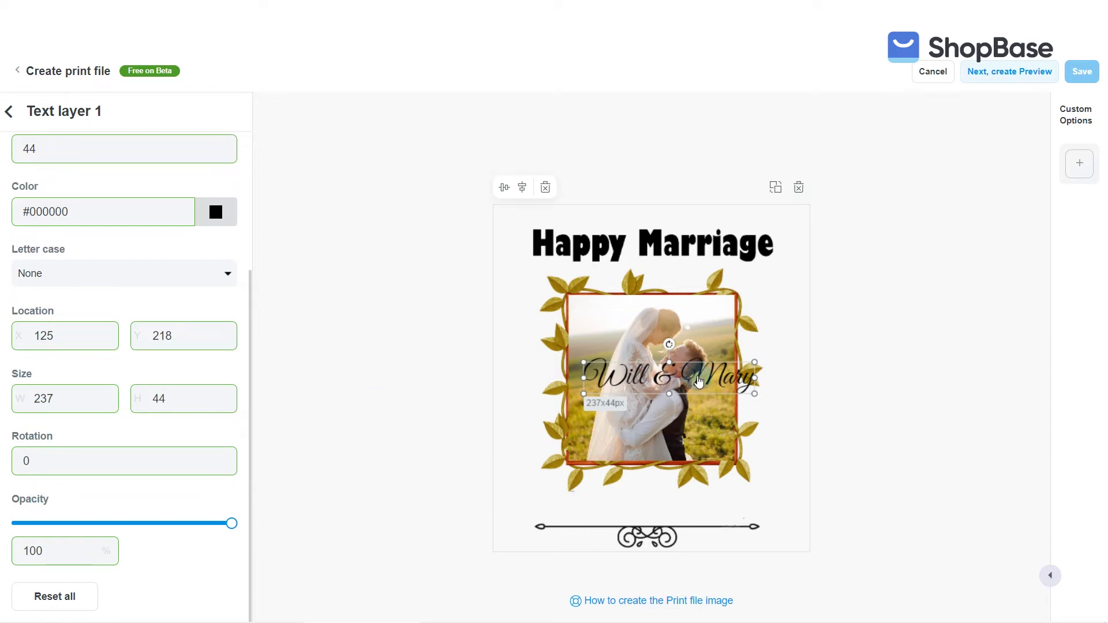
pyautogui.moveTo(696, 381); pyautogui.dragTo(741, 517)
pyautogui.click(796, 493)
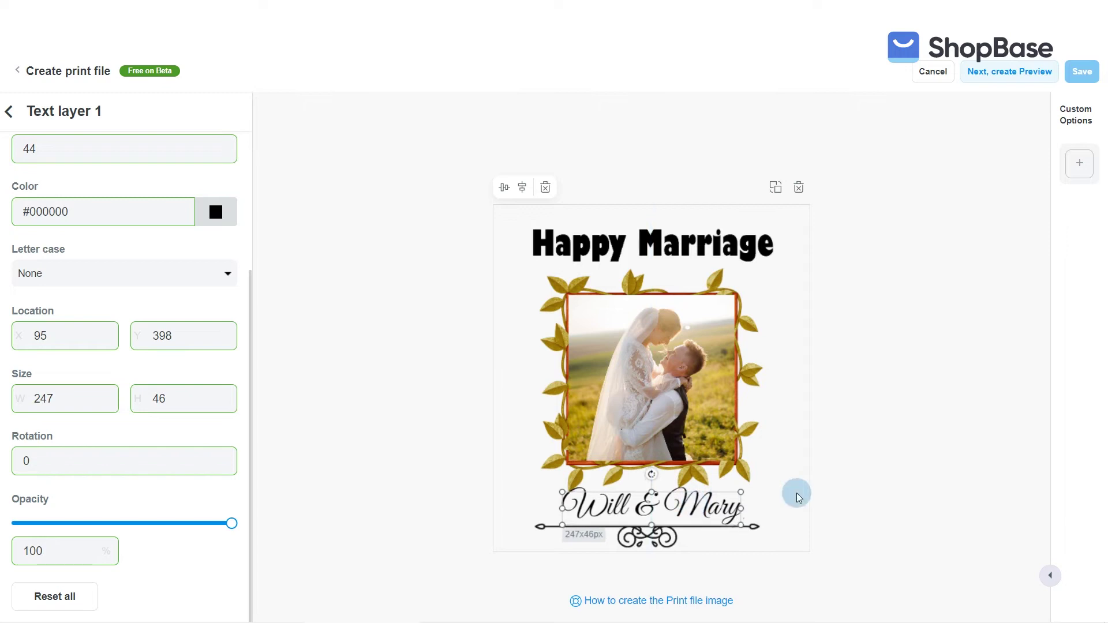
pyautogui.click(18, 123)
pyautogui.moveTo(229, 182)
pyautogui.mouseDown()
pyautogui.moveTo(232, 225)
pyautogui.moveTo(225, 181)
pyautogui.mouseUp()
pyautogui.click(632, 334)
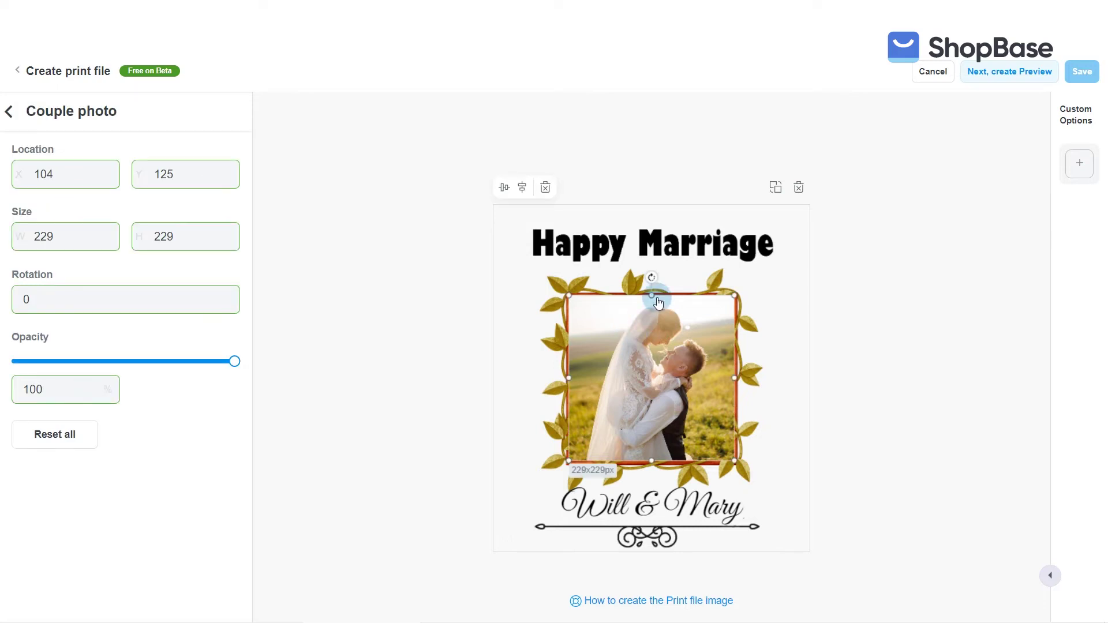
pyautogui.moveTo(649, 279)
pyautogui.mouseDown()
pyautogui.moveTo(582, 307)
pyautogui.moveTo(657, 283)
pyautogui.mouseUp()
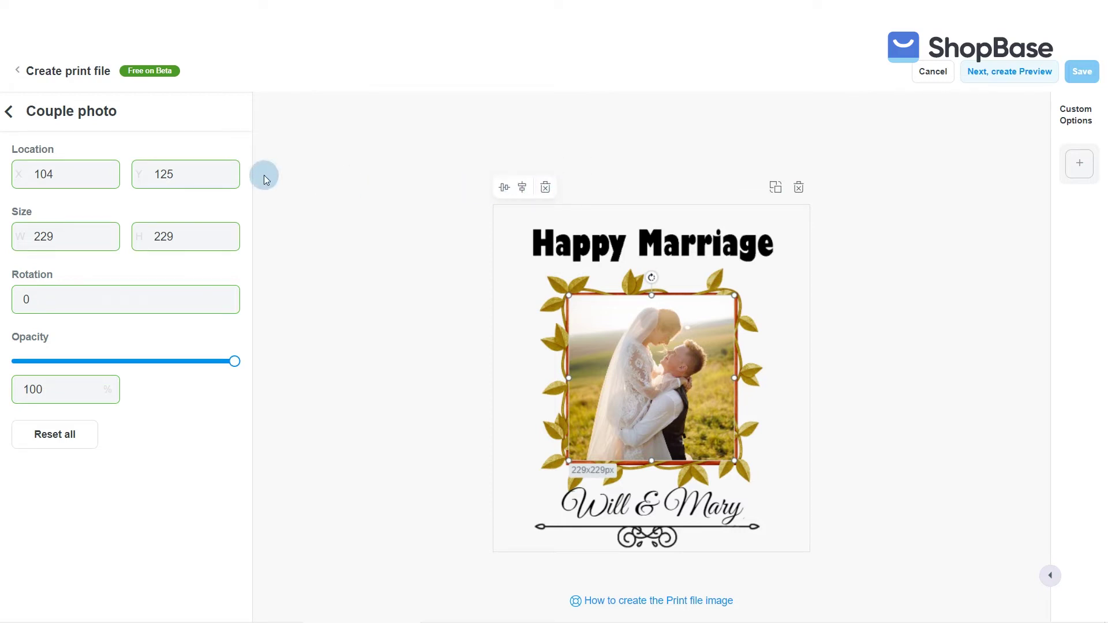
pyautogui.click(9, 111)
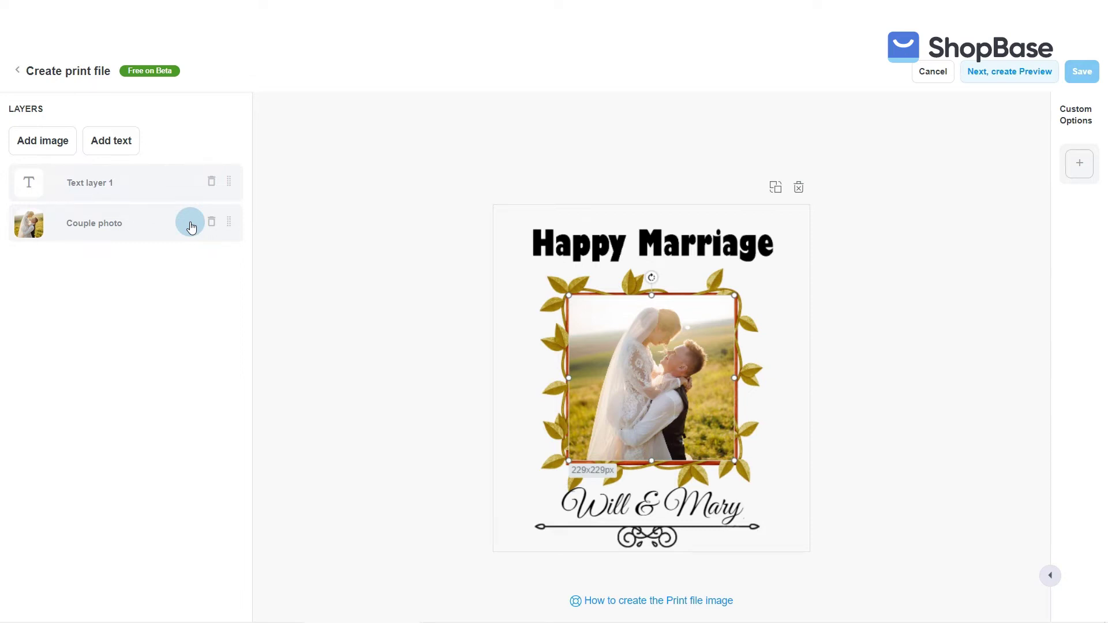
# - Add a text custom option for Text layer 1 labelled 'Your & your partner's name'
pyautogui.click(1077, 166)
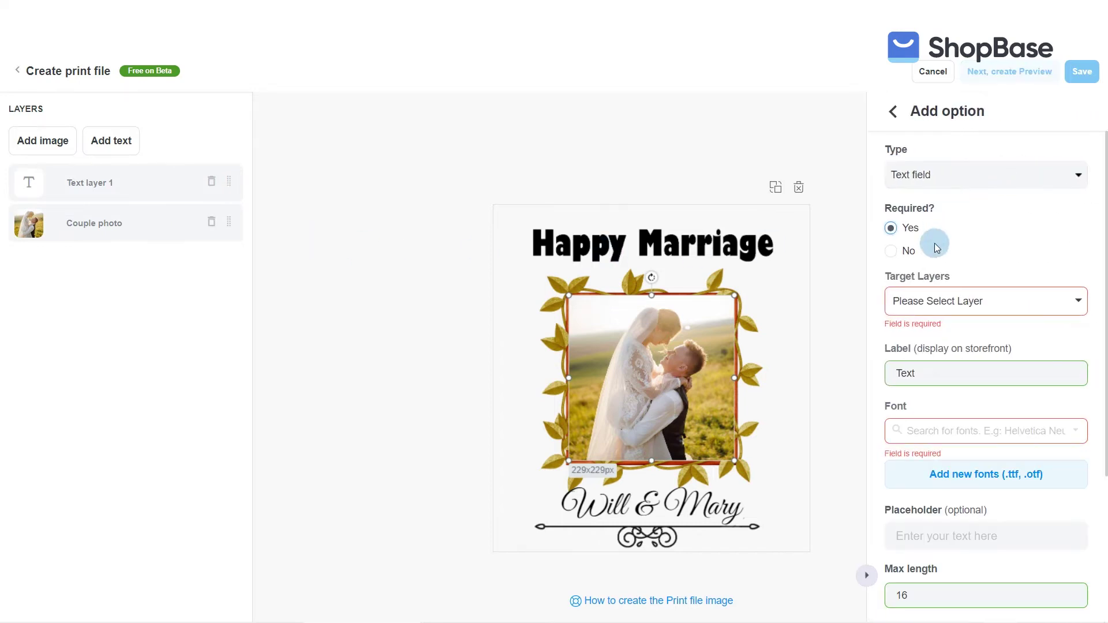
pyautogui.click(936, 309)
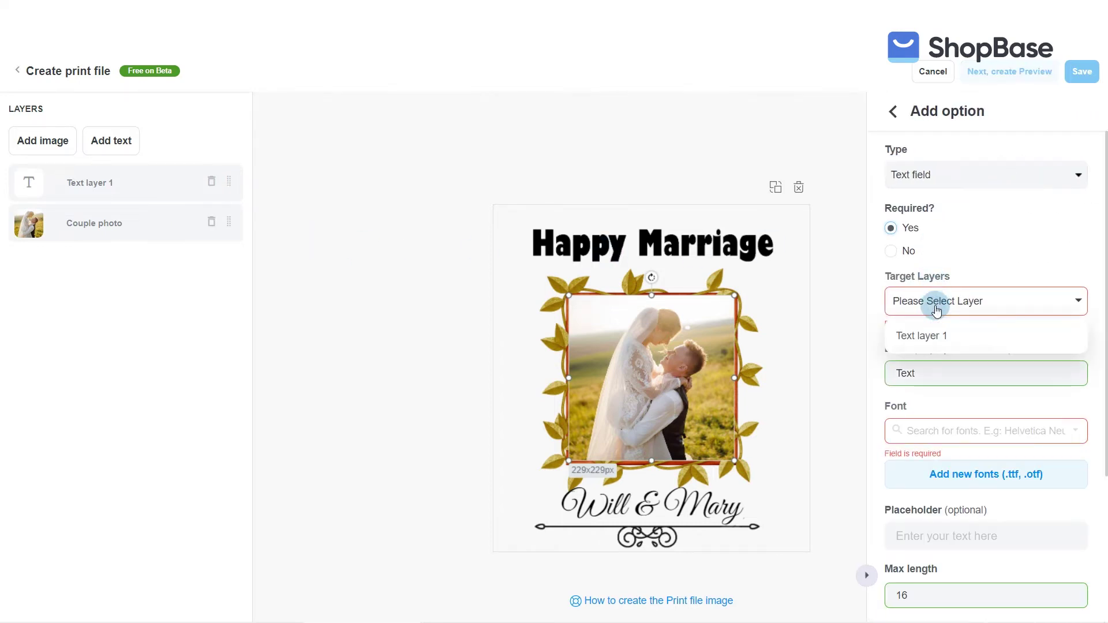
pyautogui.click(935, 341)
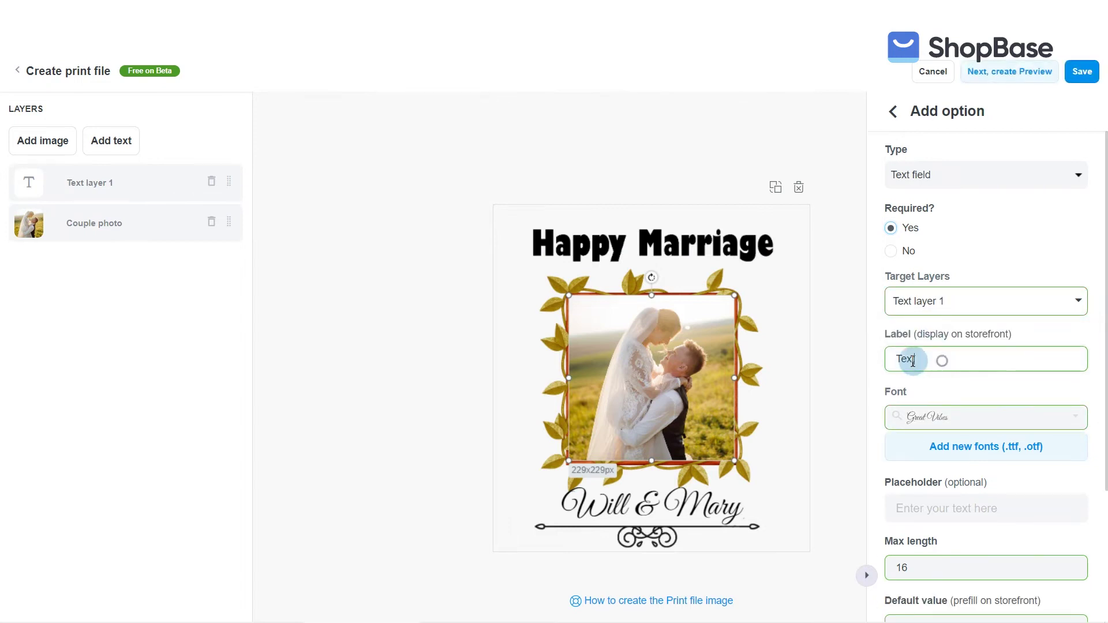
pyautogui.moveTo(939, 362); pyautogui.dragTo(885, 364)
pyautogui.write('Your & you')
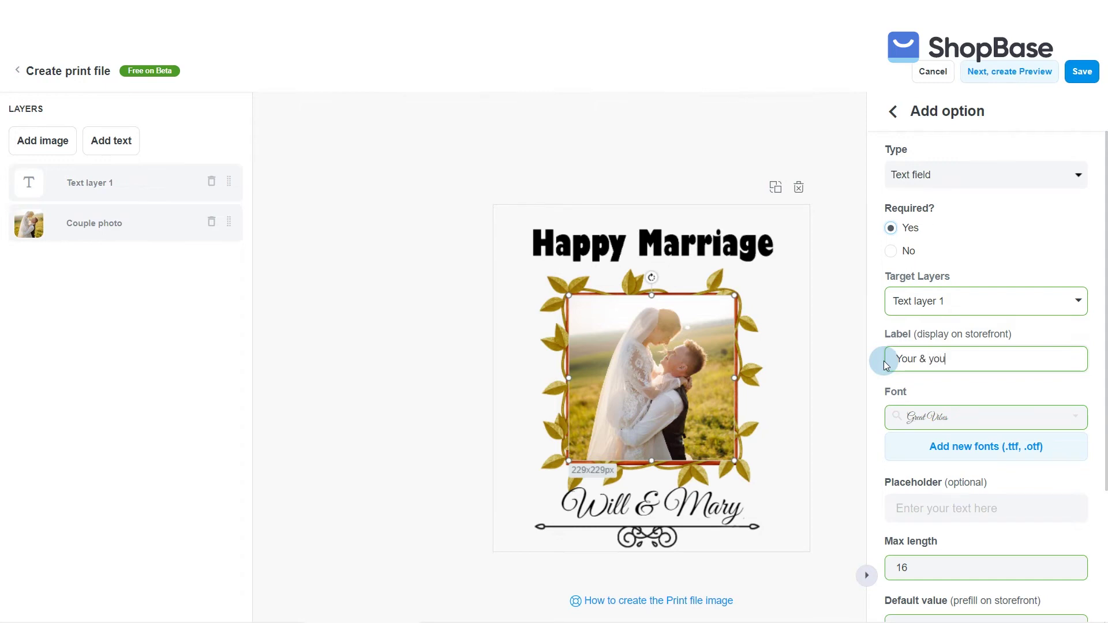
pyautogui.write("r partner's name")
# - Allow special characters in the names option and return to the custom options list
pyautogui.scroll(-1, 933, 429)
pyautogui.scroll(-3, 932, 429)
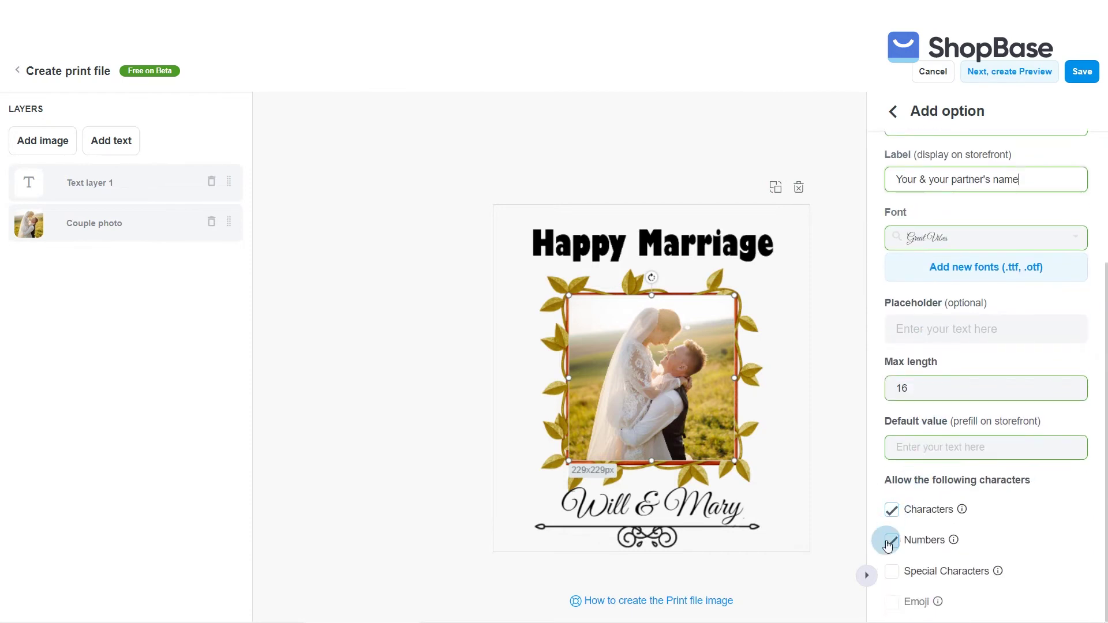
pyautogui.click(891, 577)
pyautogui.scroll(-1, 891, 571)
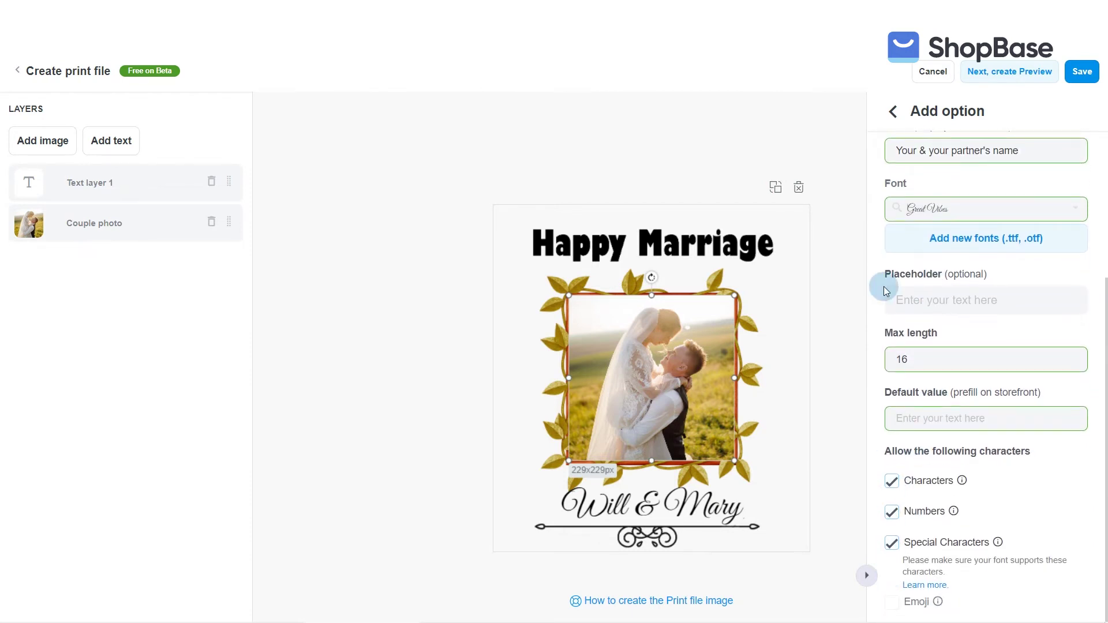
pyautogui.click(893, 111)
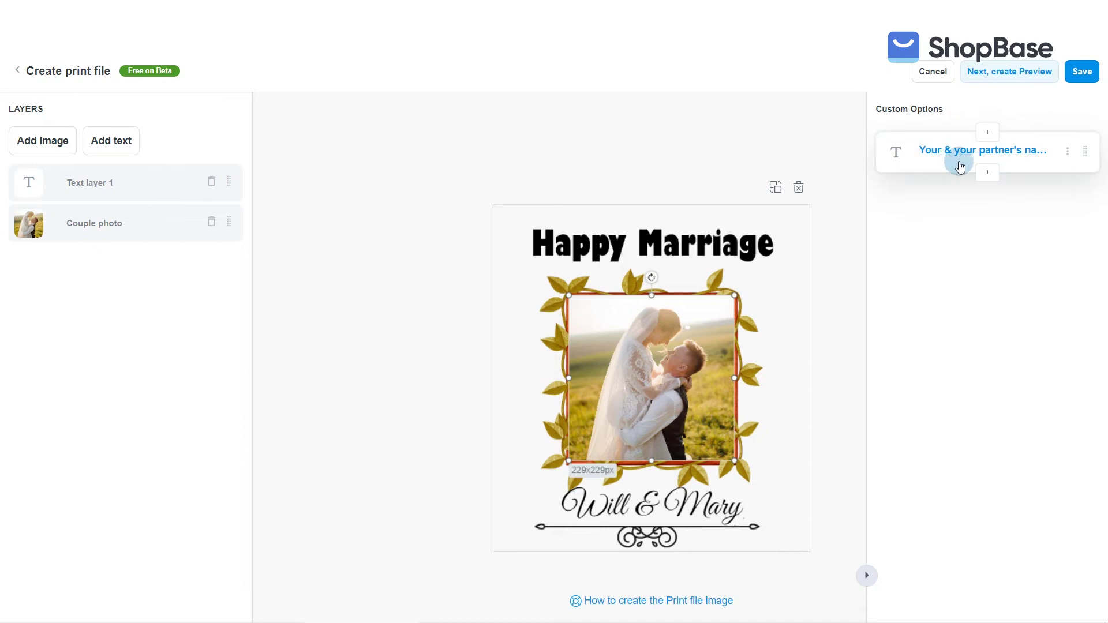
pyautogui.click(990, 176)
# - Create an Image option for the Couple photo layer labelled 'Upload your photo', then save
pyautogui.click(979, 175)
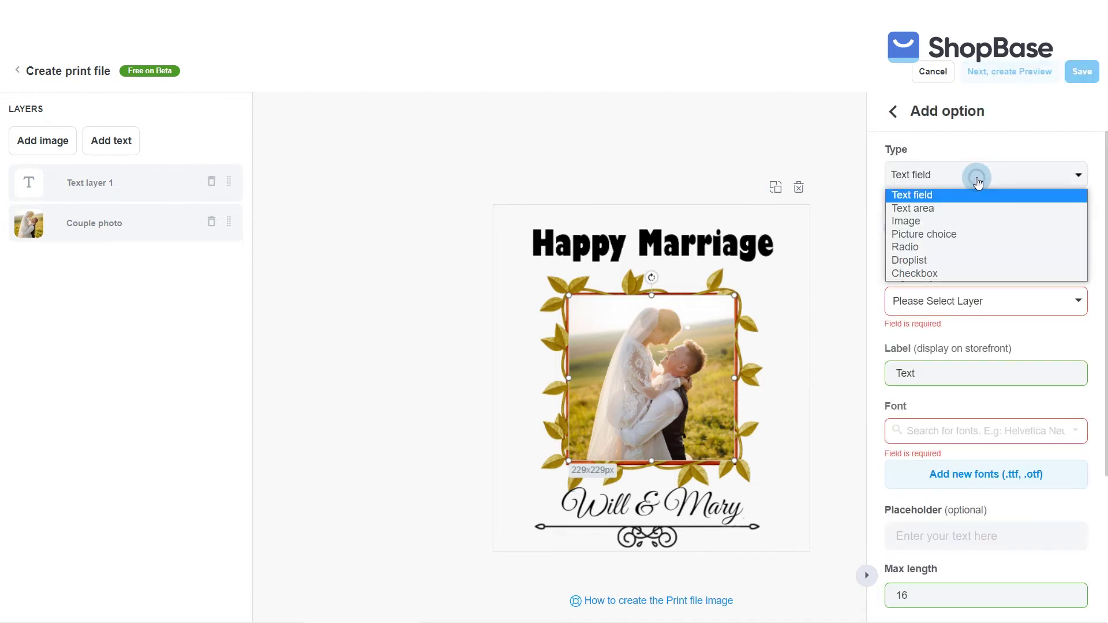
pyautogui.click(923, 221)
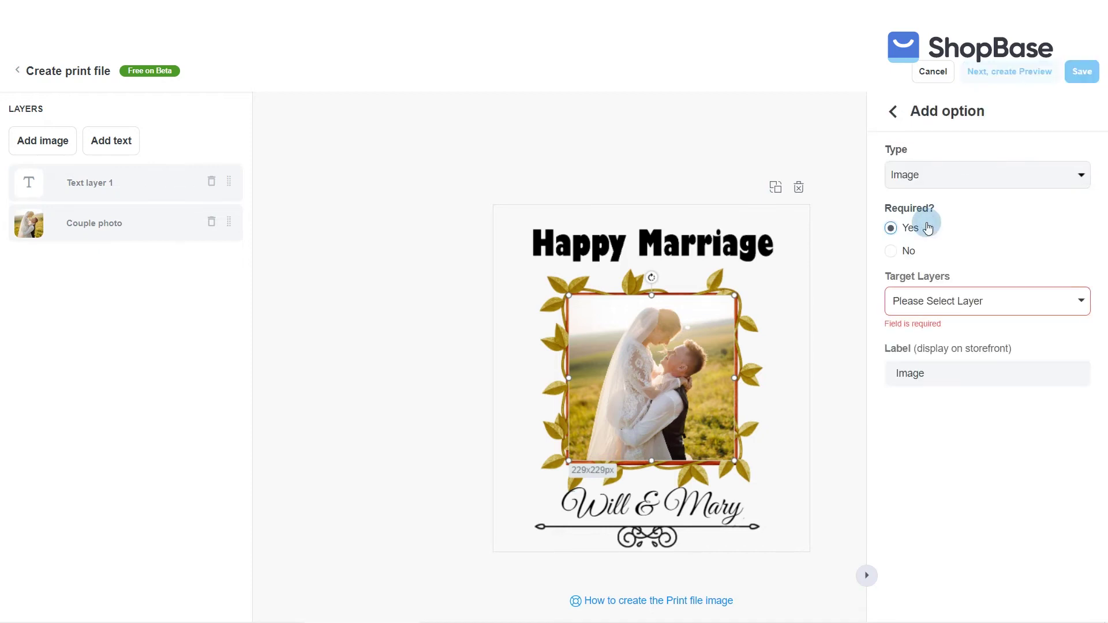
pyautogui.click(943, 303)
pyautogui.click(937, 333)
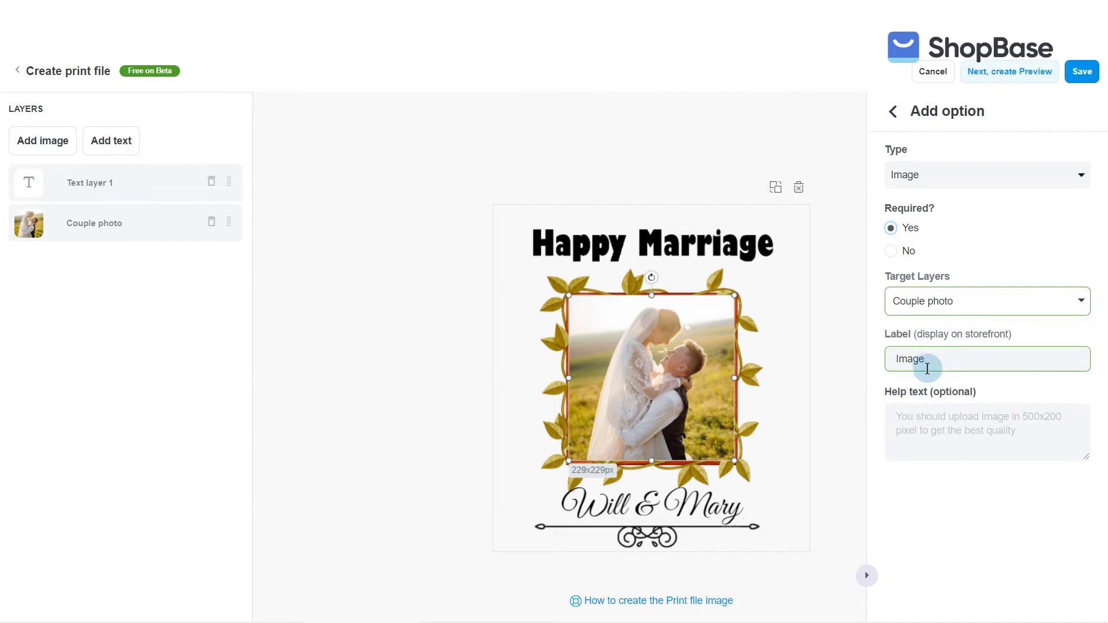
pyautogui.doubleClick(938, 360)
pyautogui.write('Upload your photo')
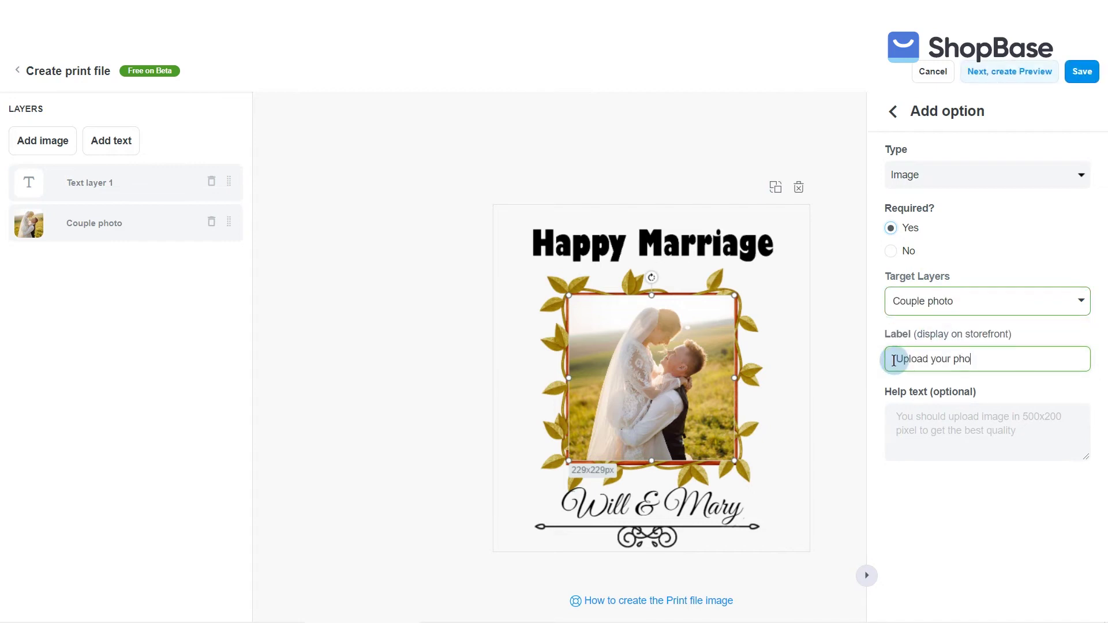
pyautogui.click(1082, 73)
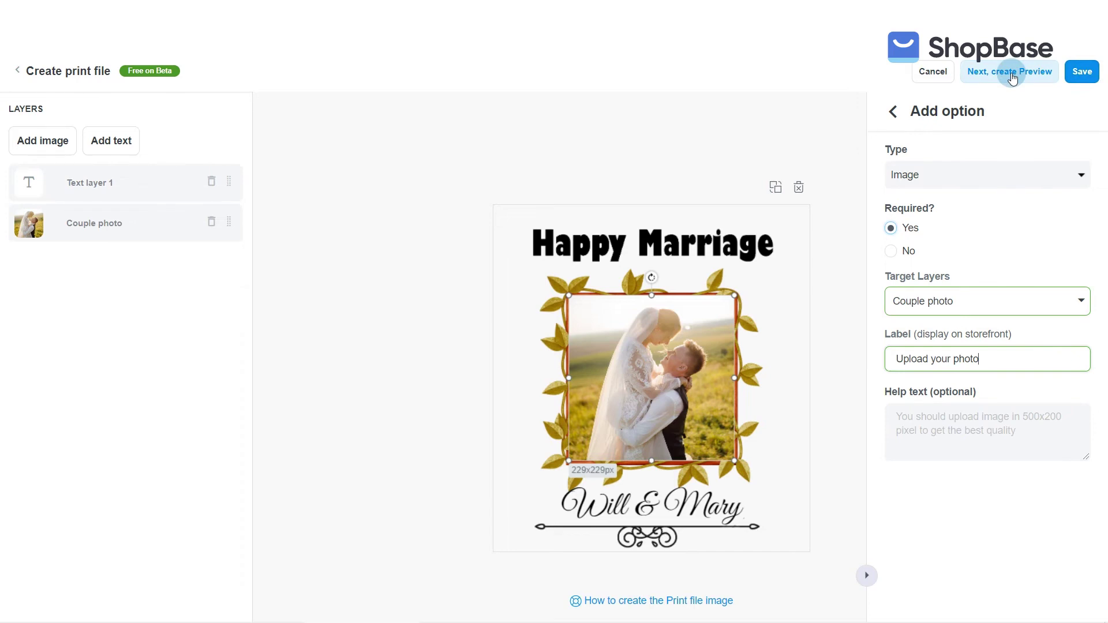
pyautogui.click(1080, 74)
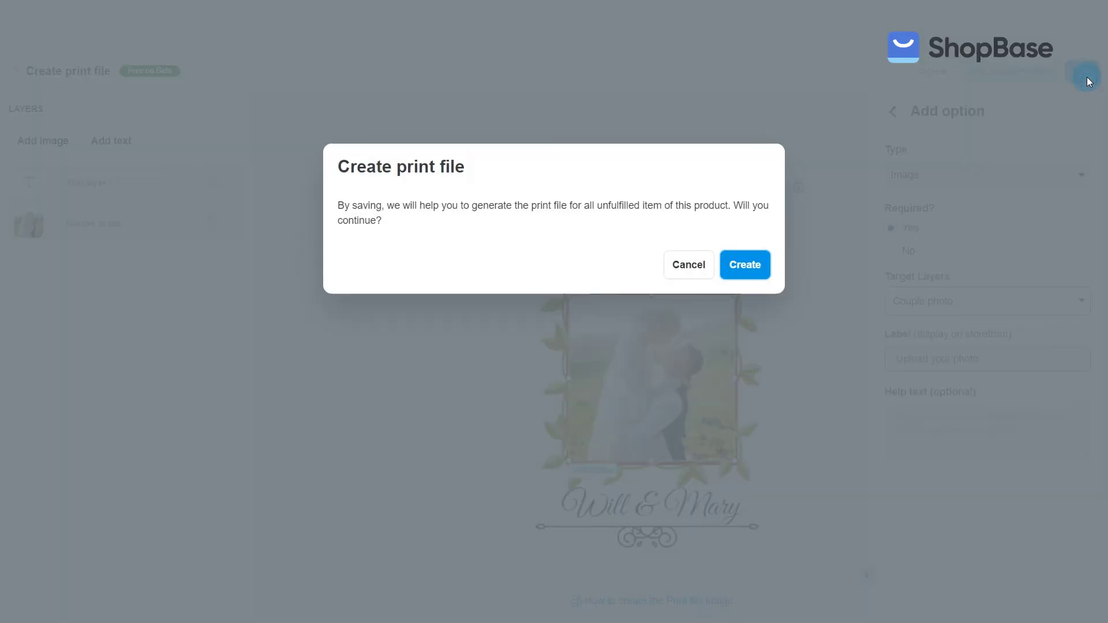
# - Confirm print file creation for unfulfilled items and preview the saved print file image
pyautogui.click(750, 266)
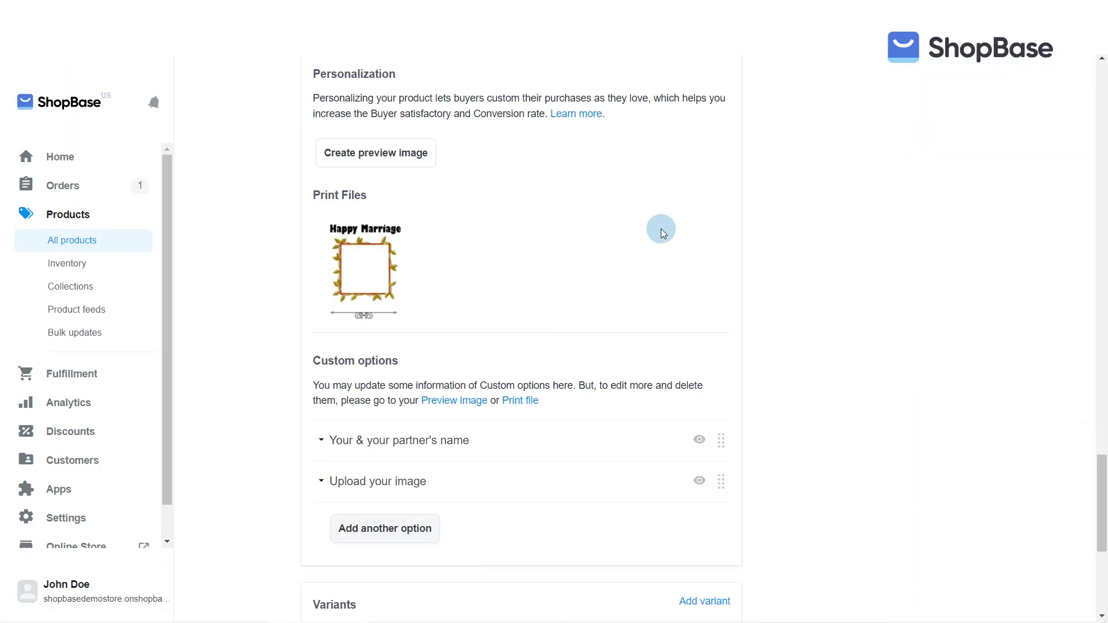
pyautogui.click(355, 302)
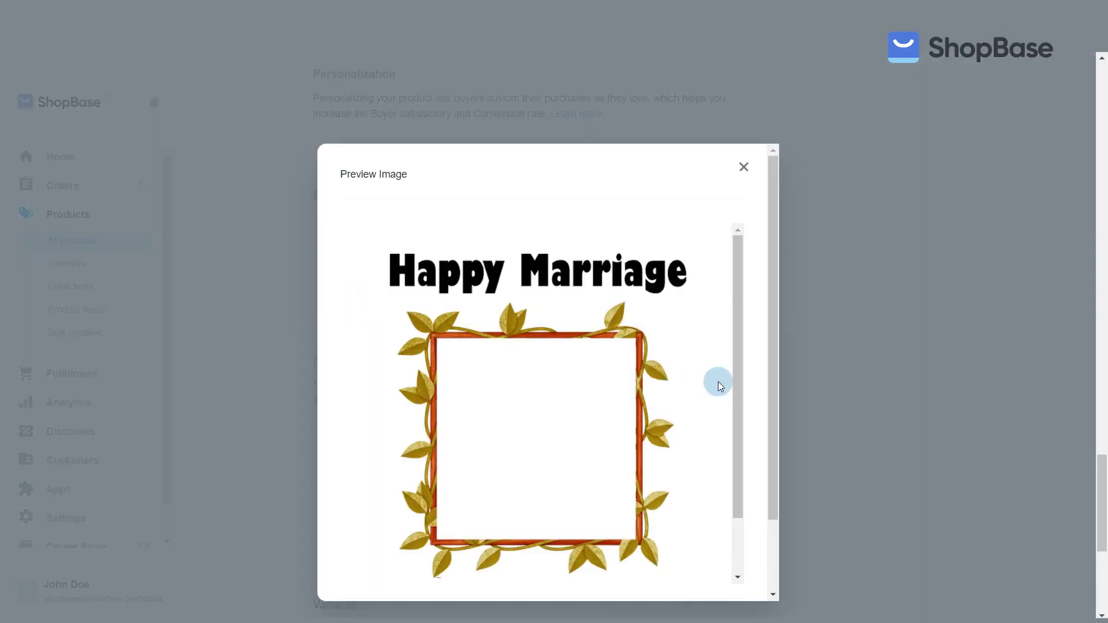
pyautogui.moveTo(735, 388); pyautogui.dragTo(739, 429)
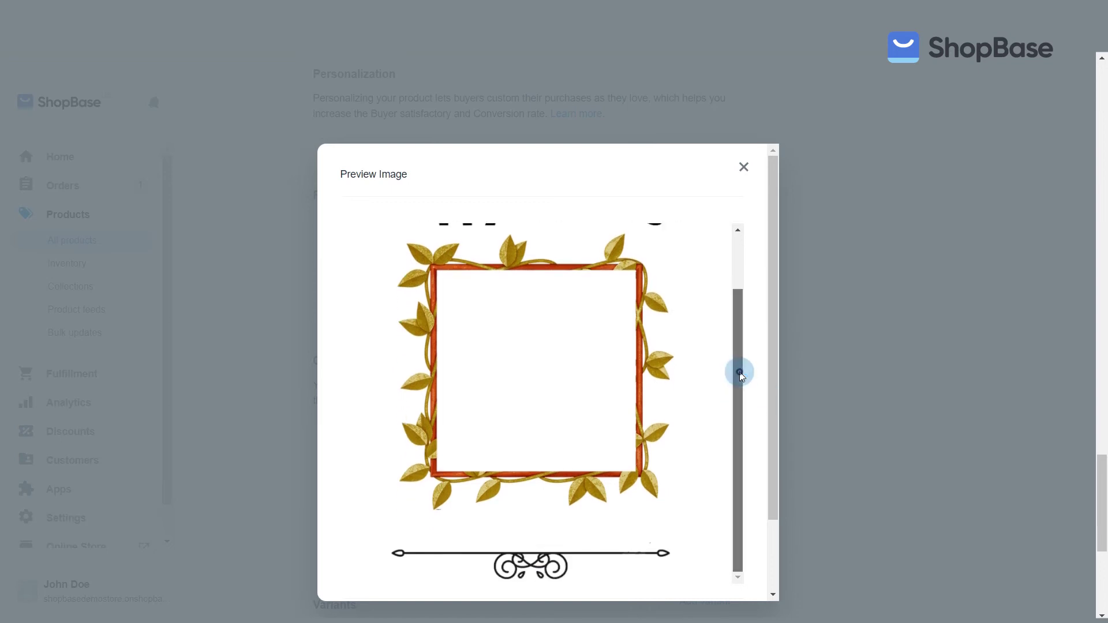
pyautogui.moveTo(741, 375); pyautogui.dragTo(736, 361)
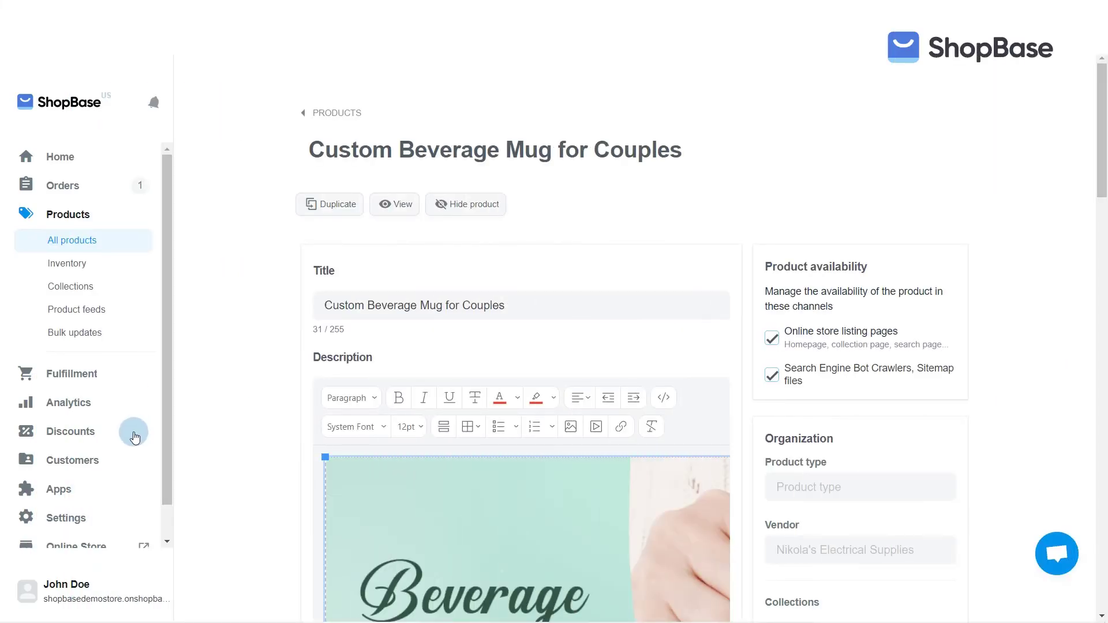
pyautogui.scroll(-1, 130, 433)
# - Toggle Generate Print file off and back on in Online Store Preferences, leaving it enabled
pyautogui.click(88, 509)
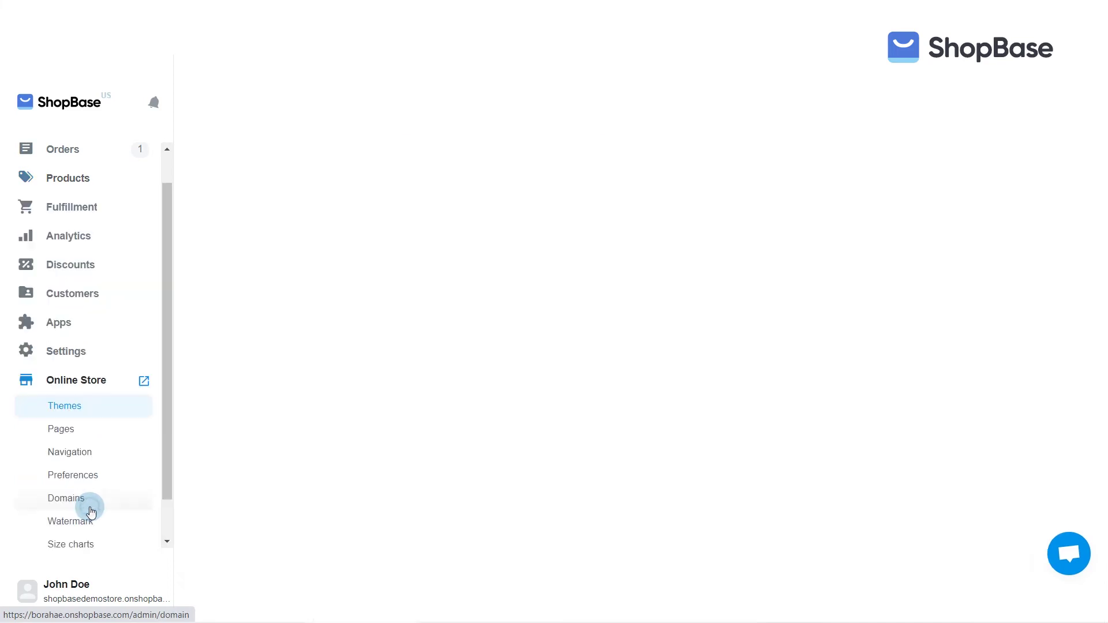
pyautogui.click(97, 481)
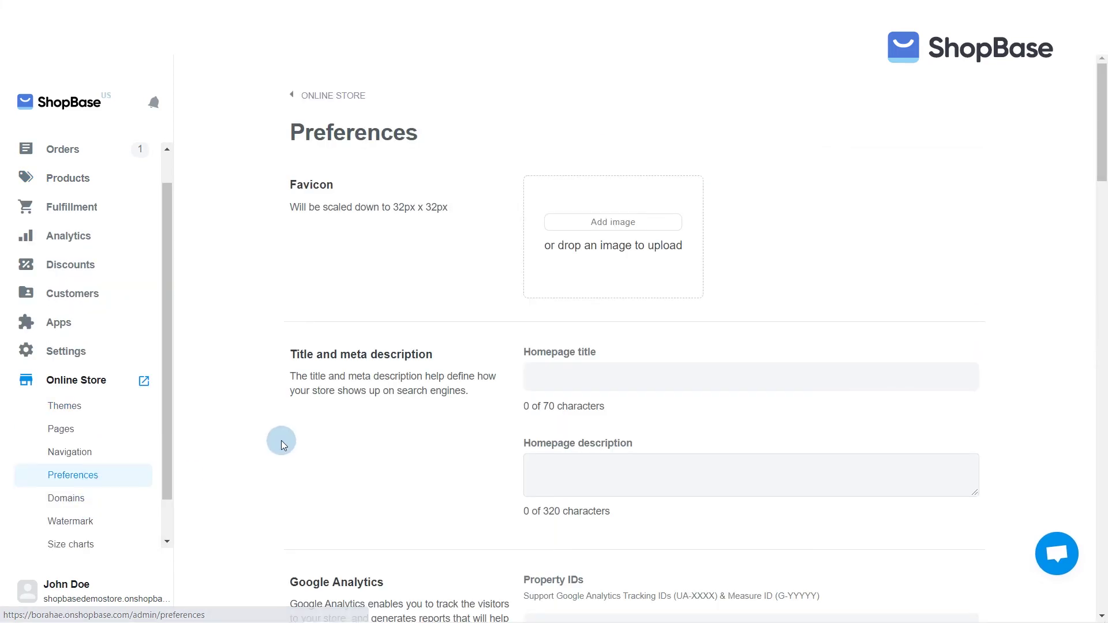
pyautogui.scroll(-15, 282, 441)
pyautogui.scroll(-3, 282, 440)
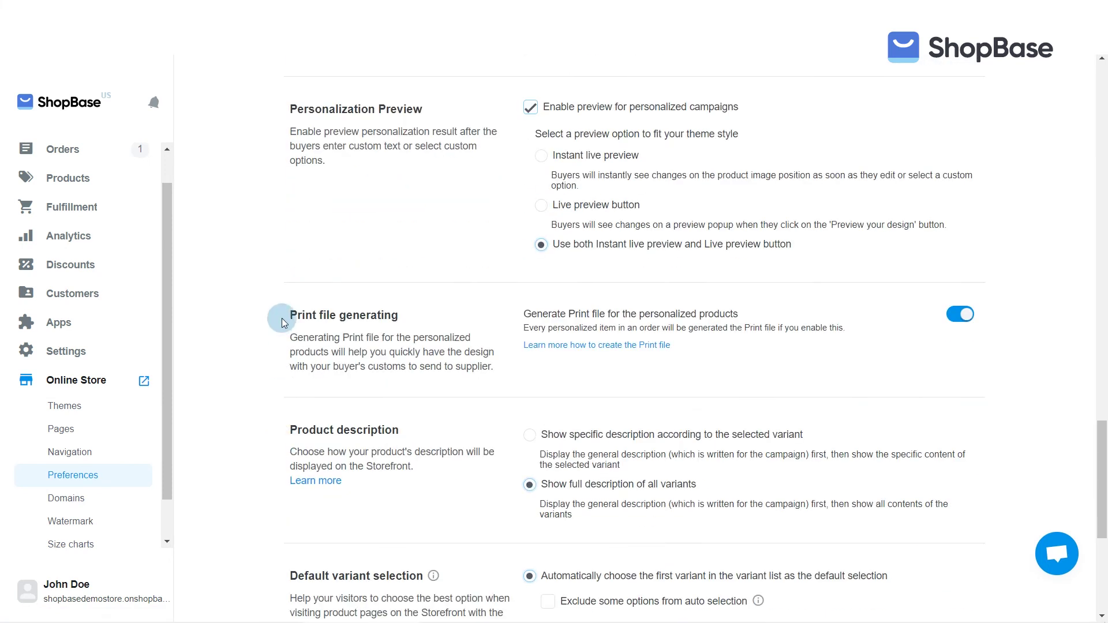
pyautogui.click(960, 315)
pyautogui.click(960, 315)
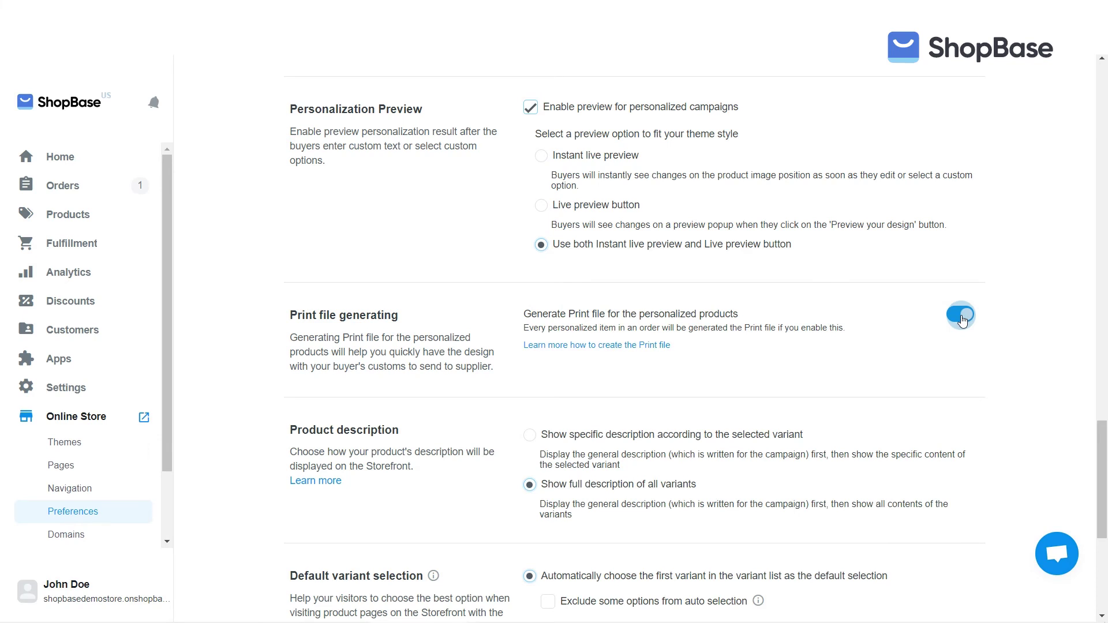
pyautogui.click(91, 189)
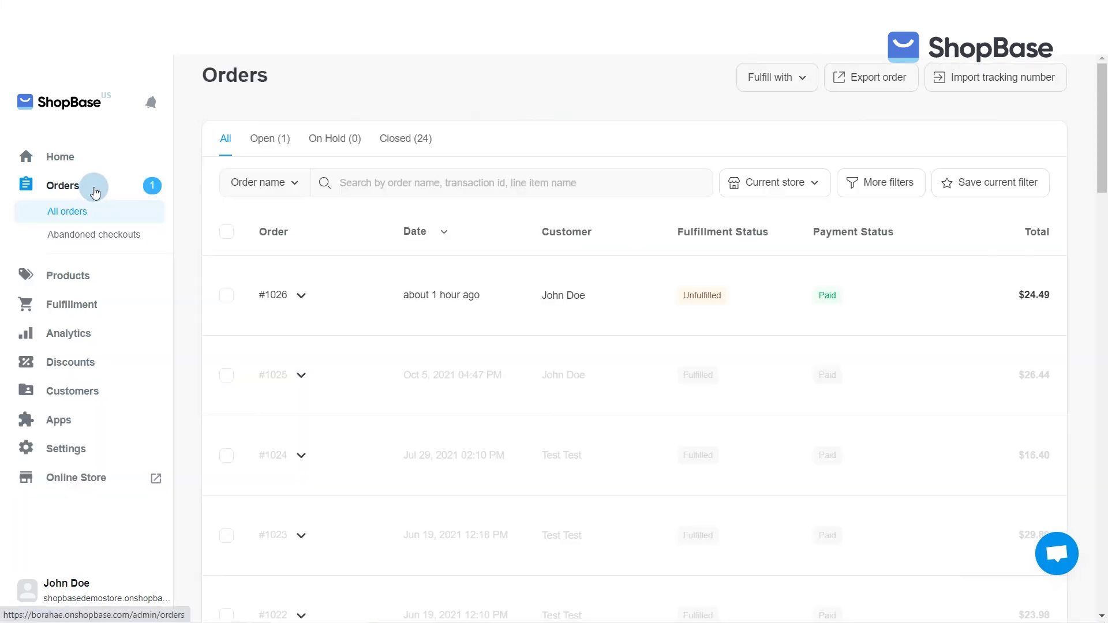
# - Filter orders by Print file status 'All items are generated'
pyautogui.click(871, 182)
pyautogui.scroll(-2, 955, 398)
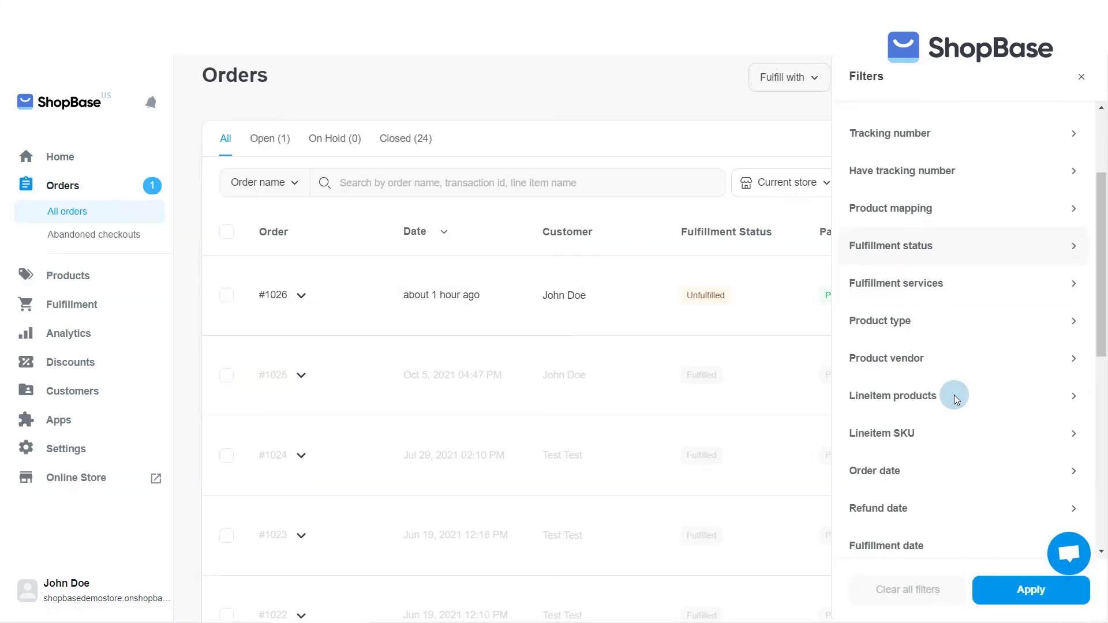
pyautogui.scroll(-8, 955, 398)
pyautogui.click(921, 526)
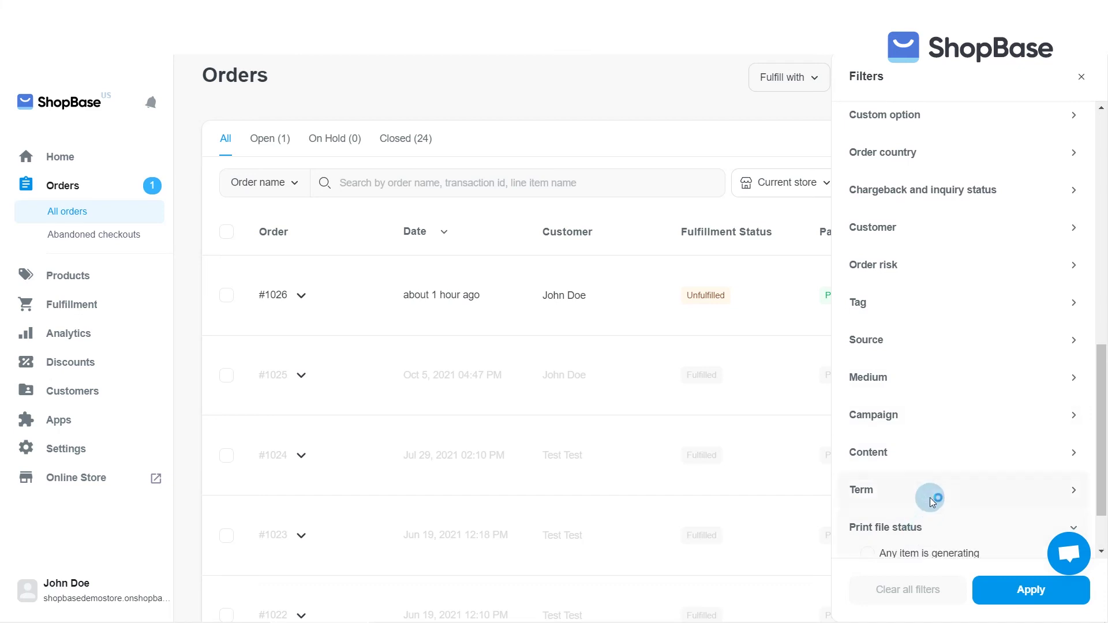
pyautogui.scroll(-2, 930, 498)
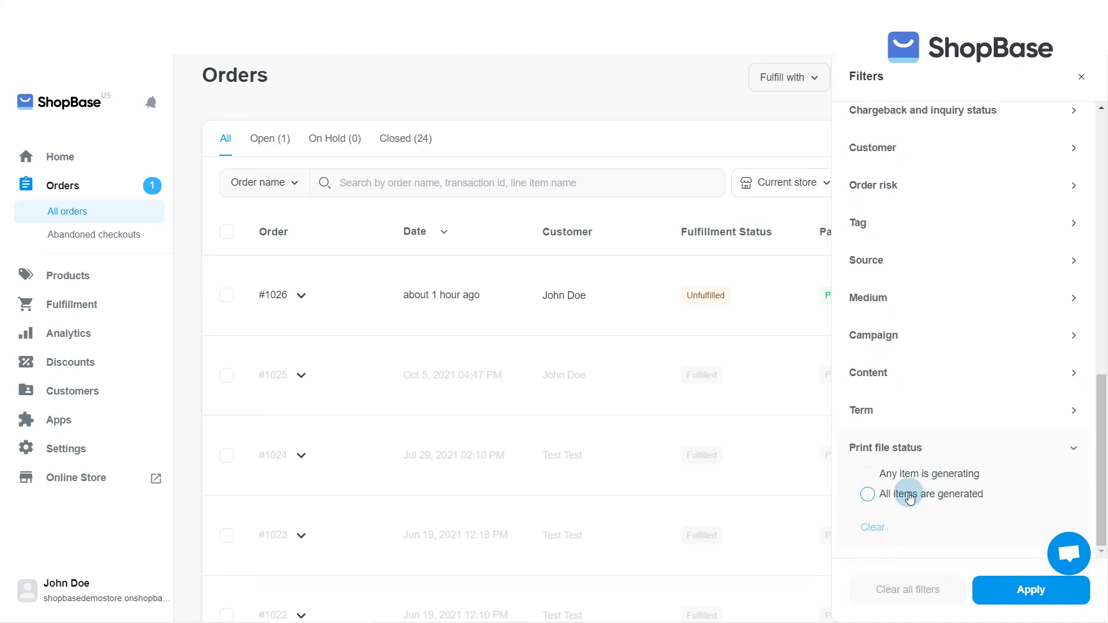
pyautogui.click(869, 497)
pyautogui.click(999, 588)
# - Check order #1026's generated print file actions, then return to all orders
pyautogui.click(277, 320)
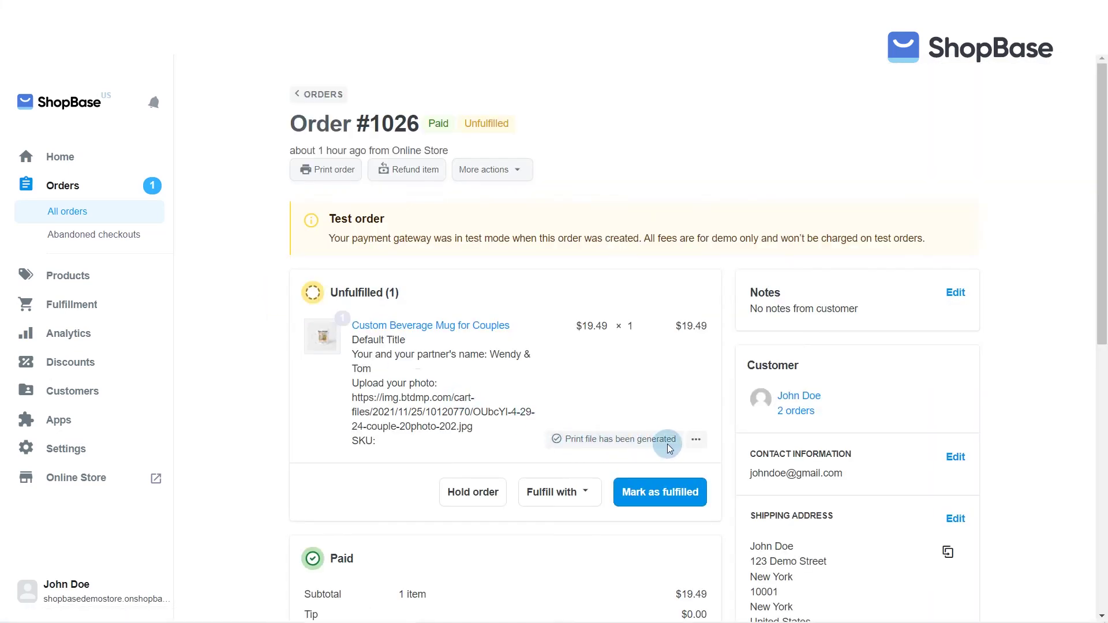
pyautogui.click(696, 439)
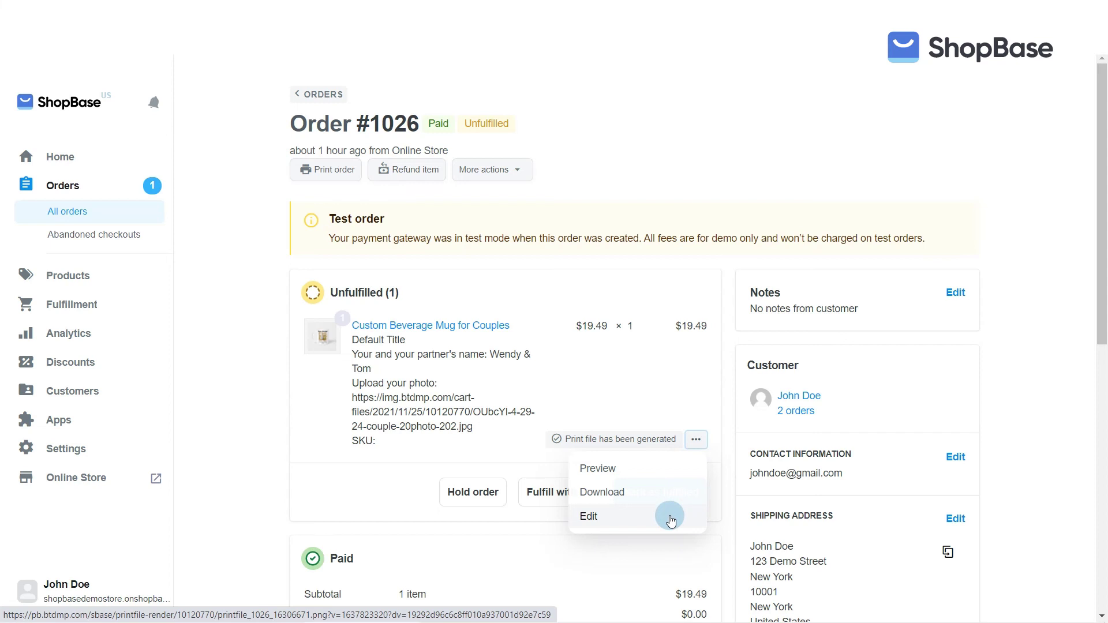
pyautogui.click(383, 456)
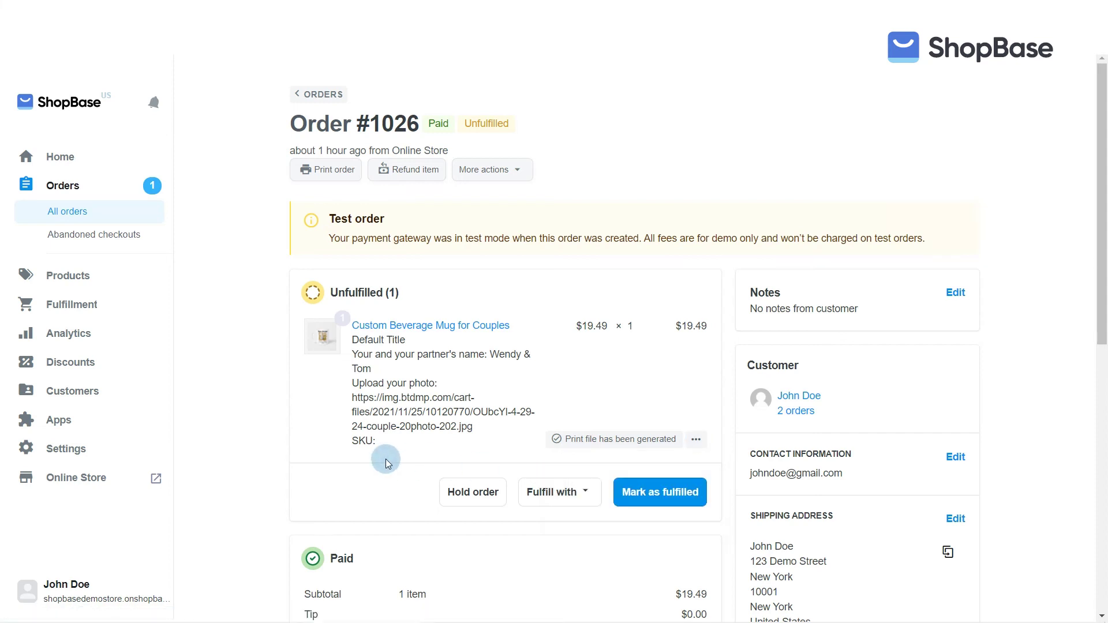
pyautogui.click(136, 212)
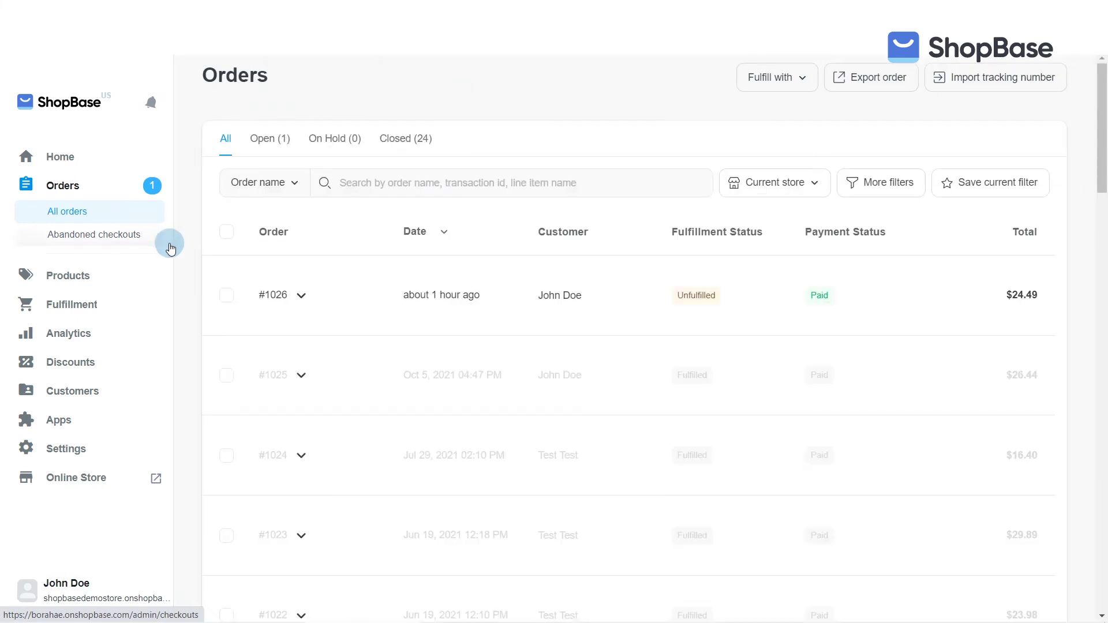
# - Export order #1026 as 'Selected 1 order' with customized export fields
pyautogui.click(226, 297)
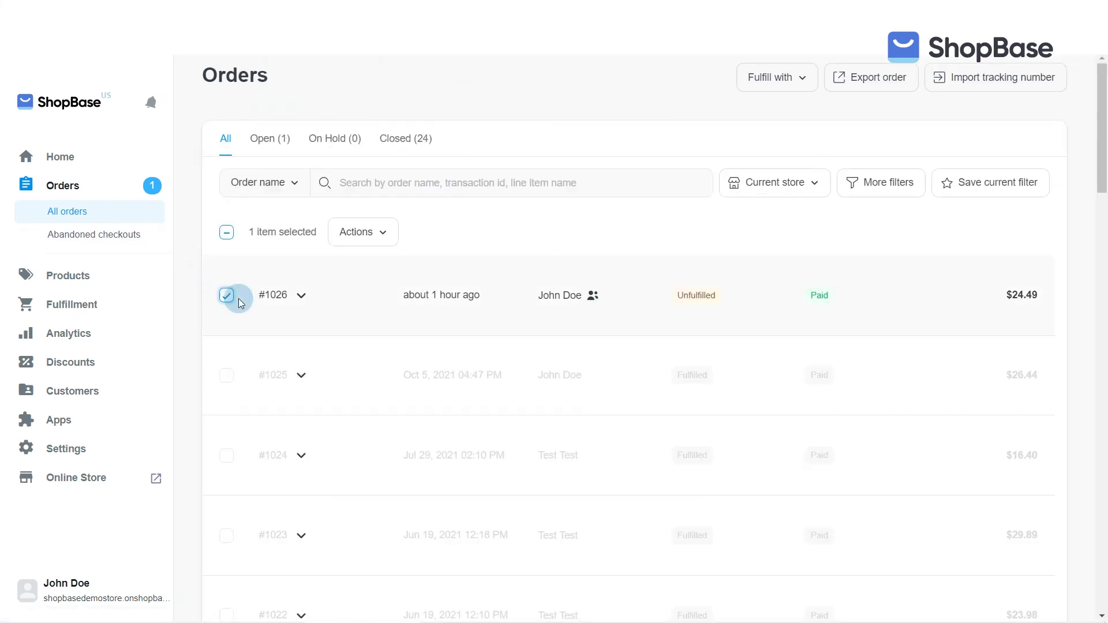
pyautogui.click(875, 94)
pyautogui.click(366, 381)
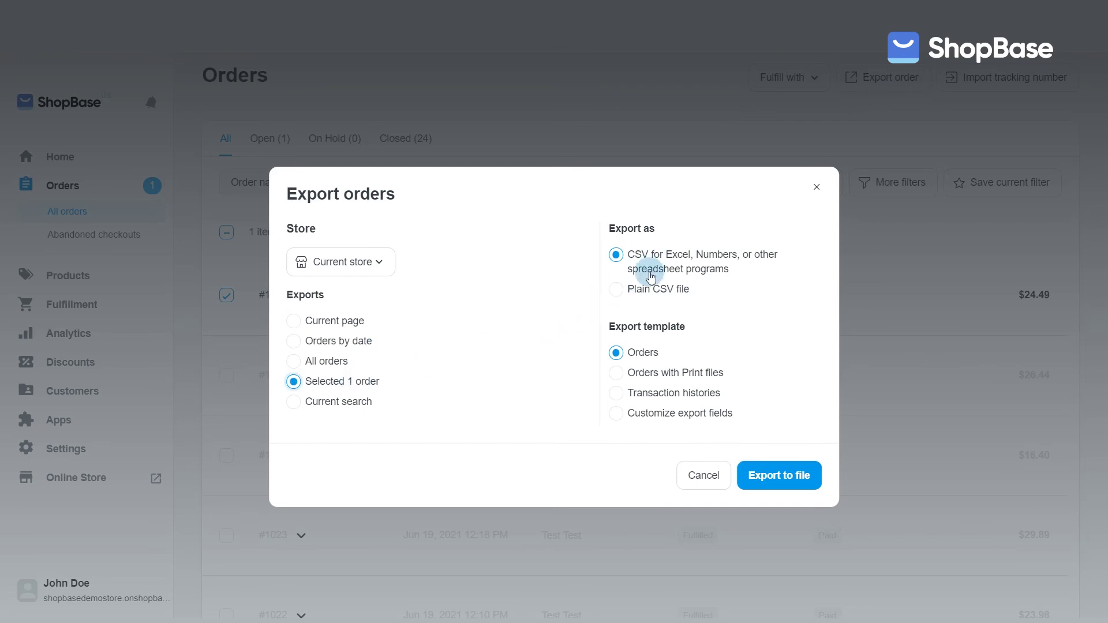
pyautogui.click(640, 375)
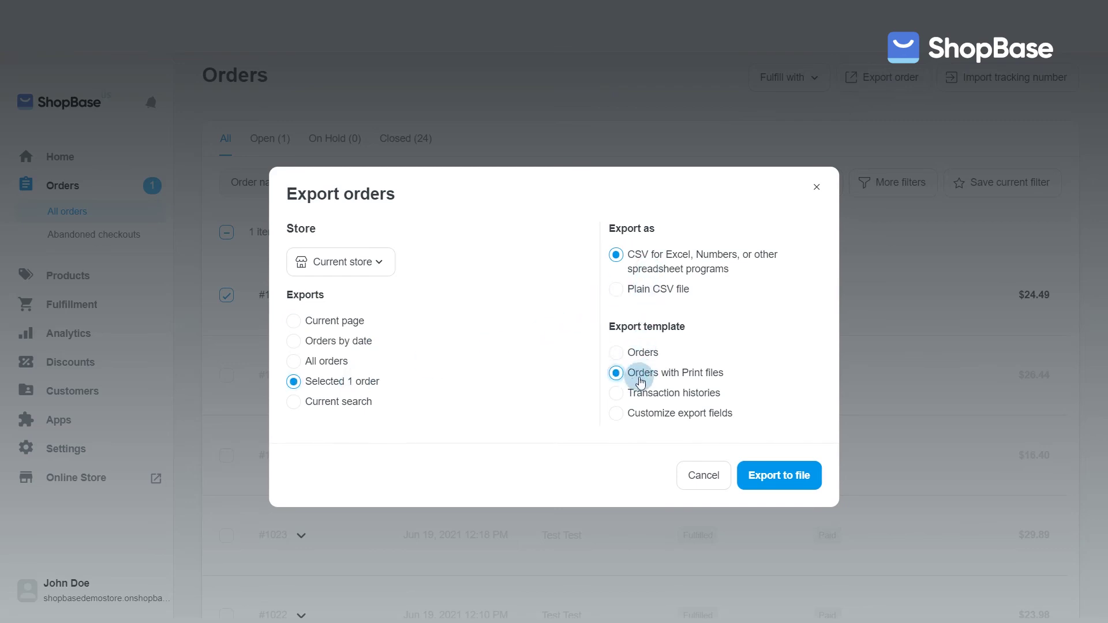
pyautogui.click(633, 413)
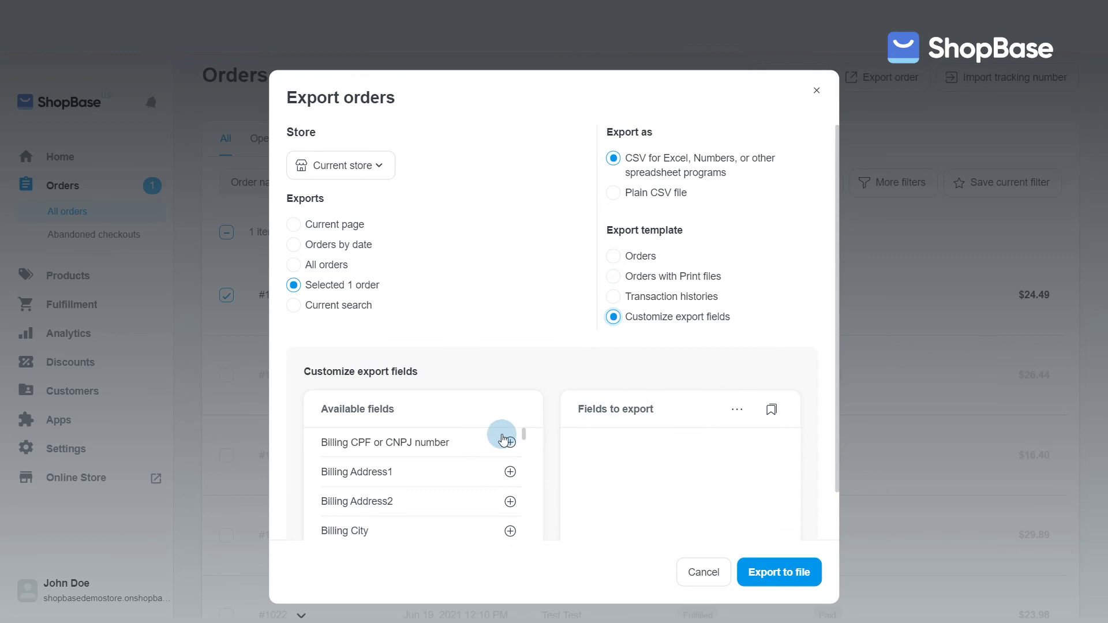
# - Add Lineitem Print file to the export fields, save the CSV and open it in Excel
pyautogui.scroll(-1, 836, 375)
pyautogui.moveTo(525, 385); pyautogui.dragTo(395, 440)
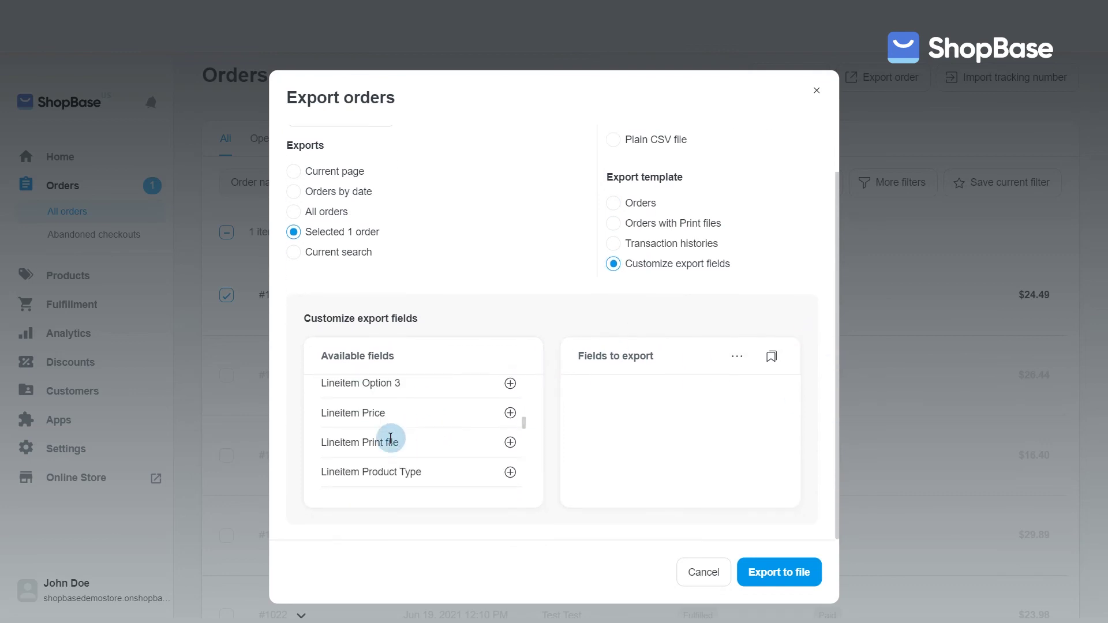
pyautogui.click(510, 443)
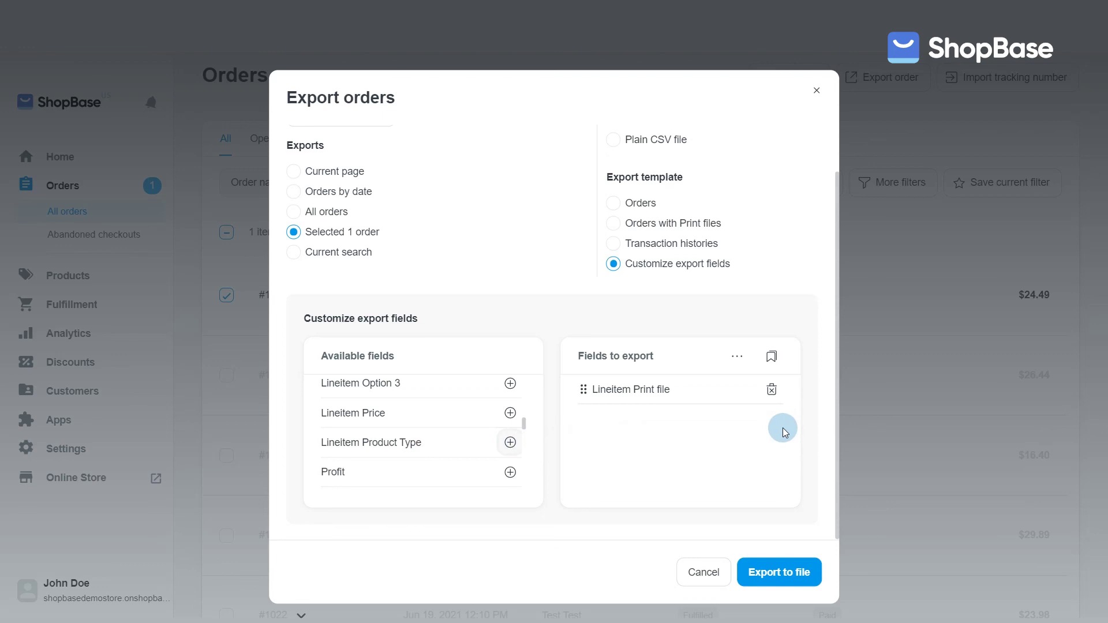
pyautogui.click(783, 574)
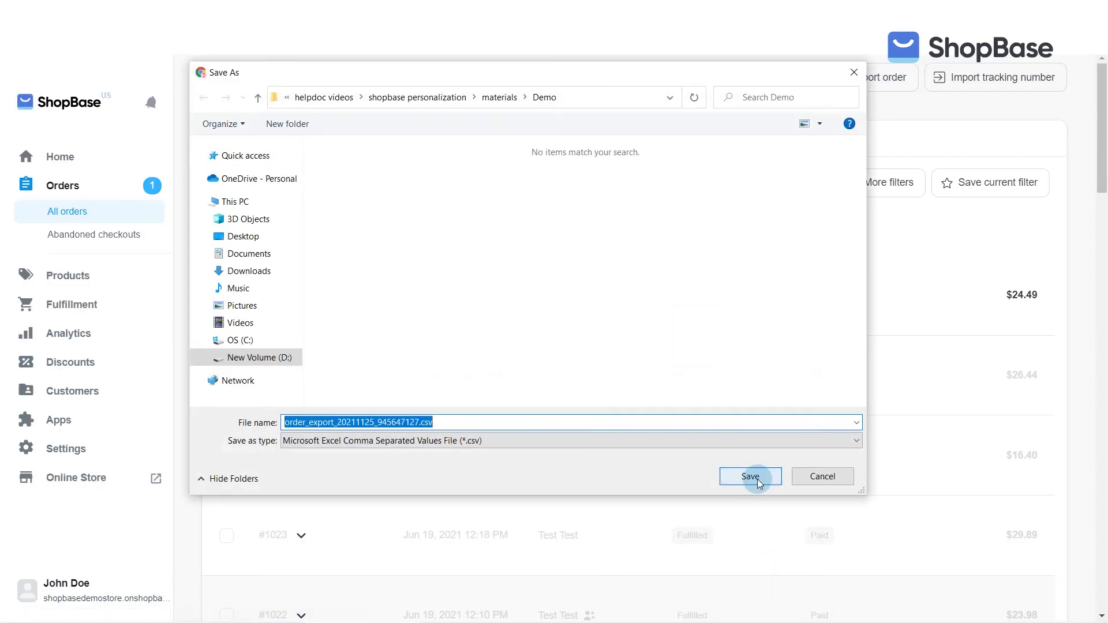
pyautogui.click(750, 476)
pyautogui.click(118, 603)
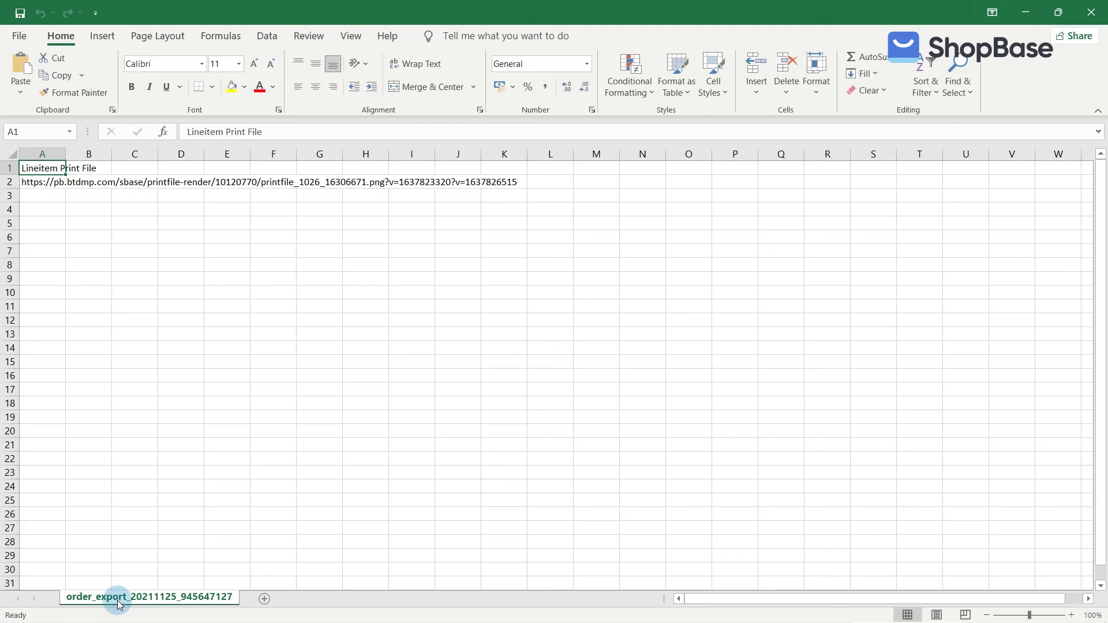